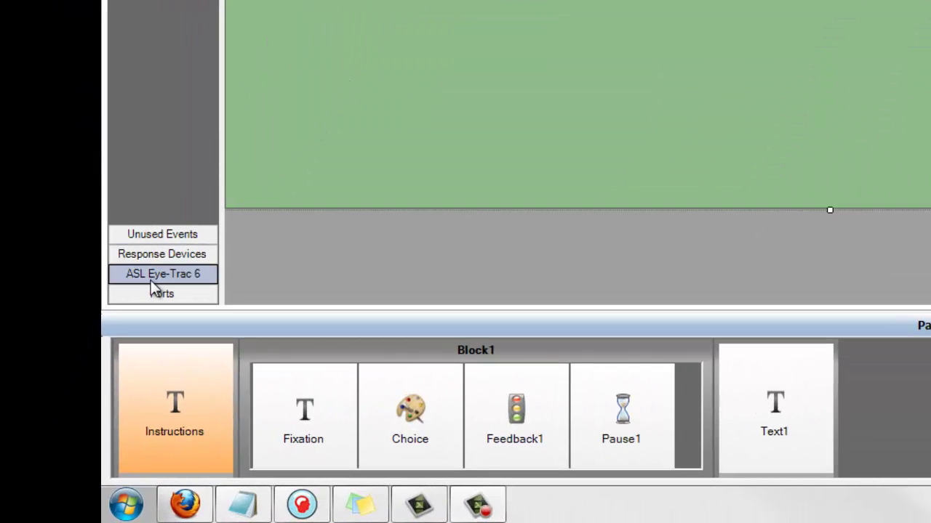
click(153, 277)
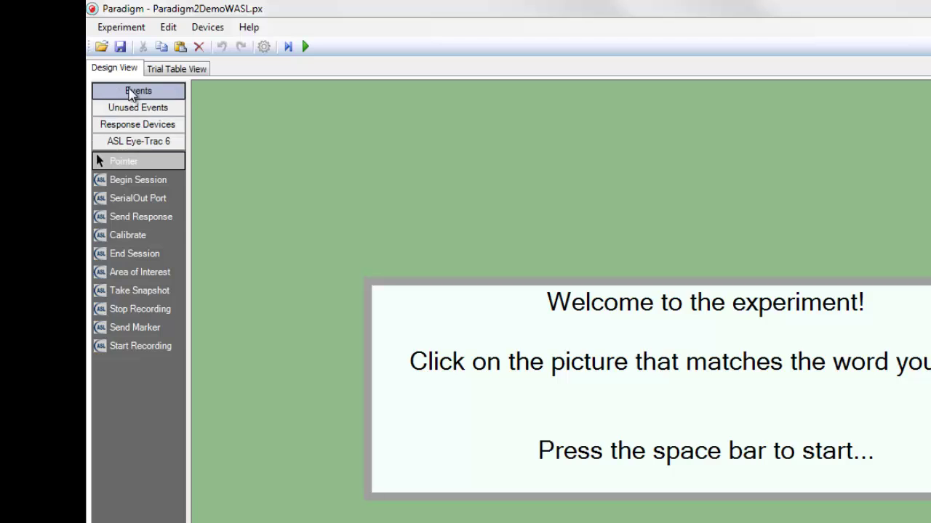
click(104, 74)
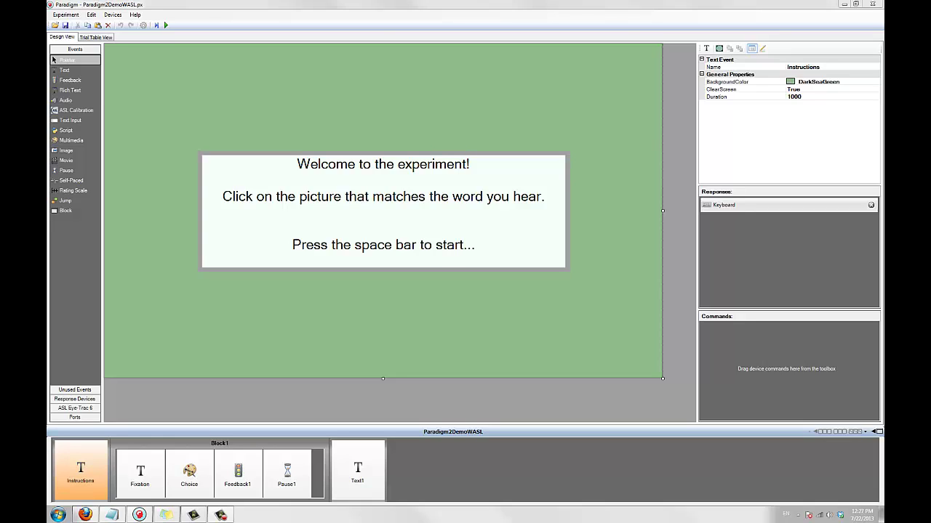
Step: Enable the NetworkPort1 device in the Device Manager with IP address EYETRAC-PC and port number 51000
click(145, 26)
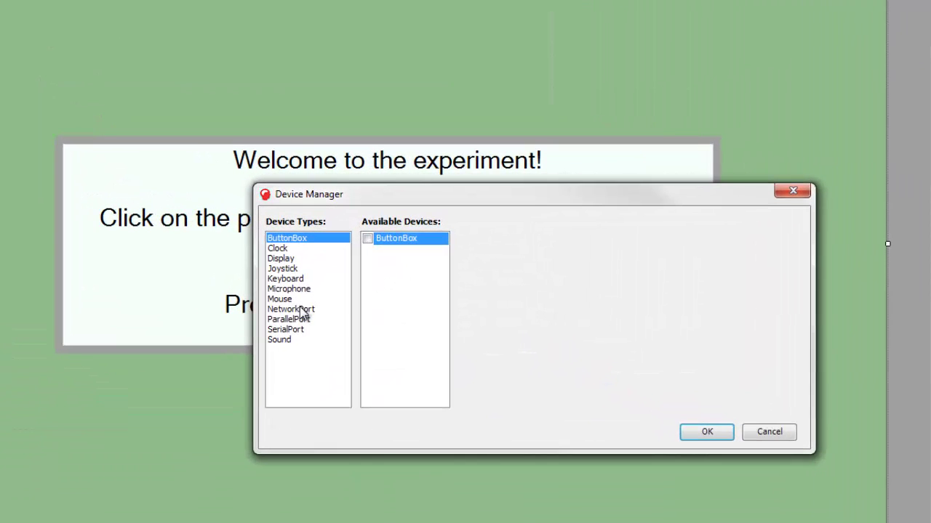
click(303, 310)
click(371, 246)
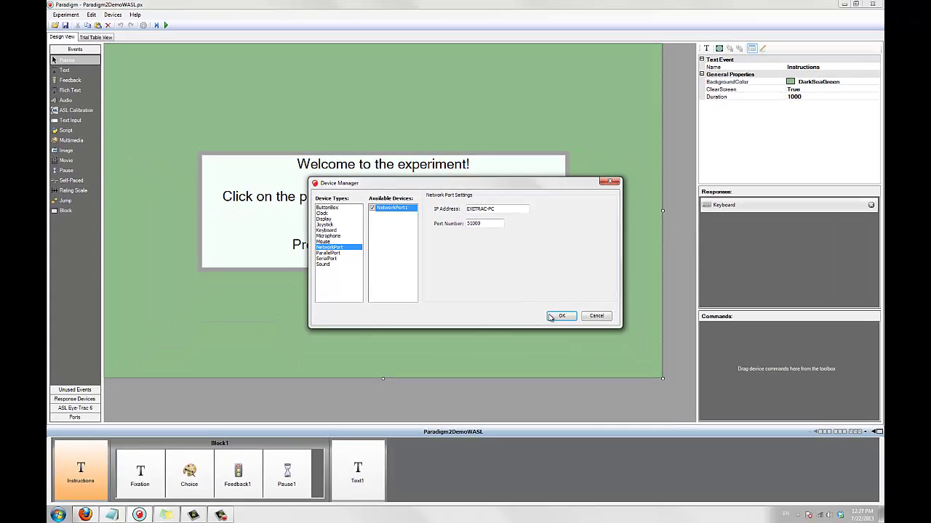
click(707, 432)
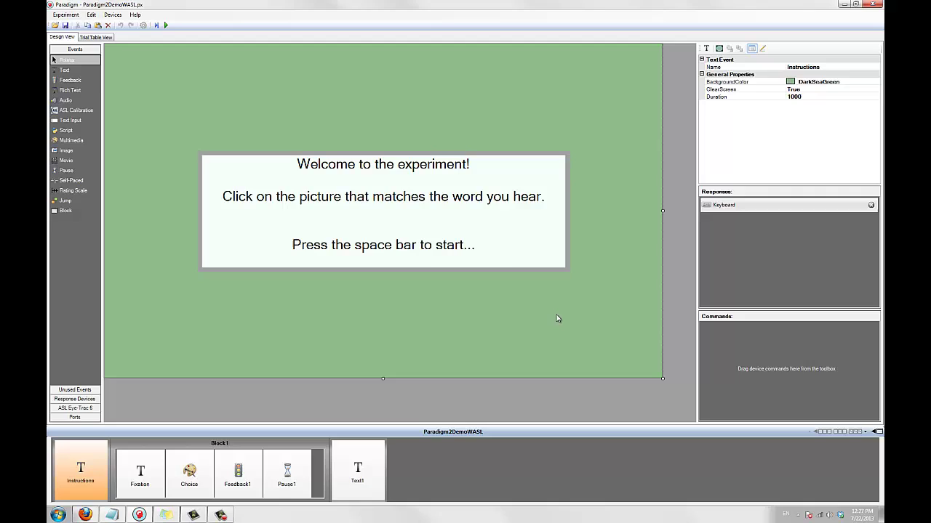
Step: Add an ASL Eye-Trac 6 Begin Session command to the commands of the Paradigm2DemoWASL experiment itself
click(75, 408)
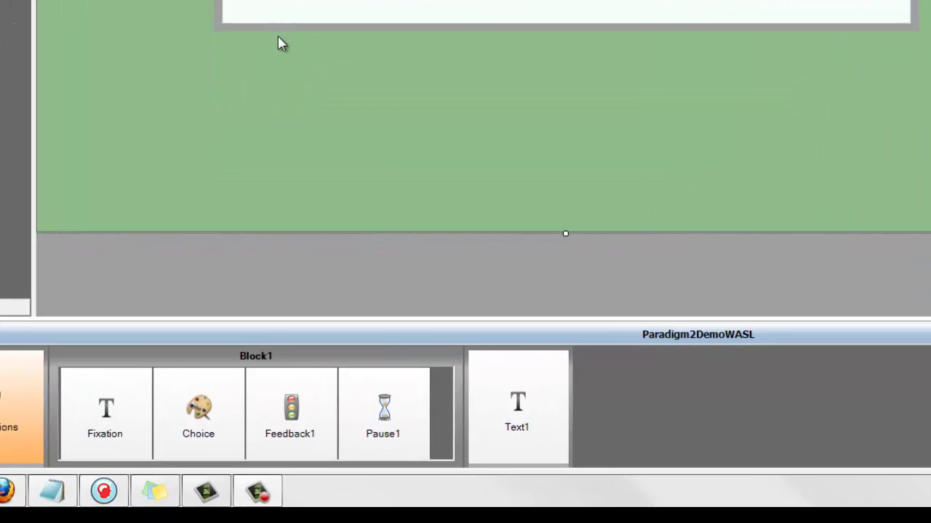
click(357, 336)
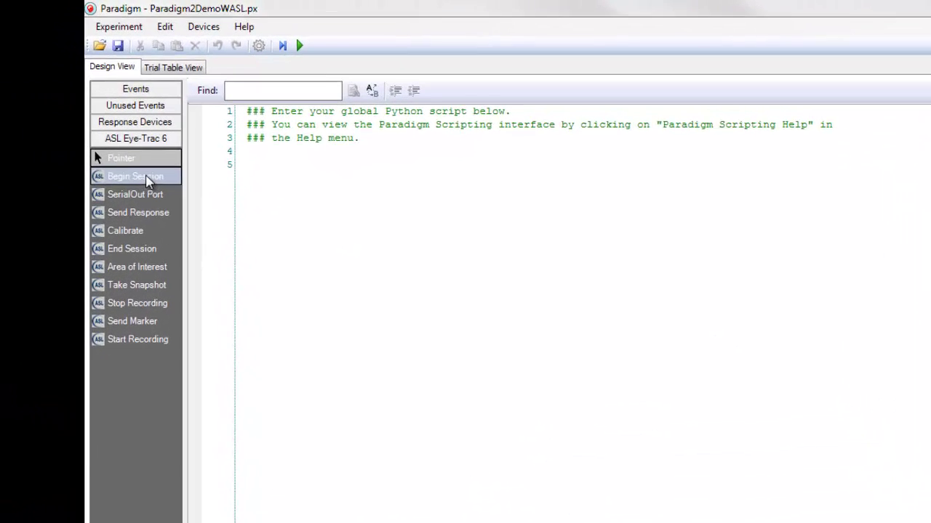
click(73, 97)
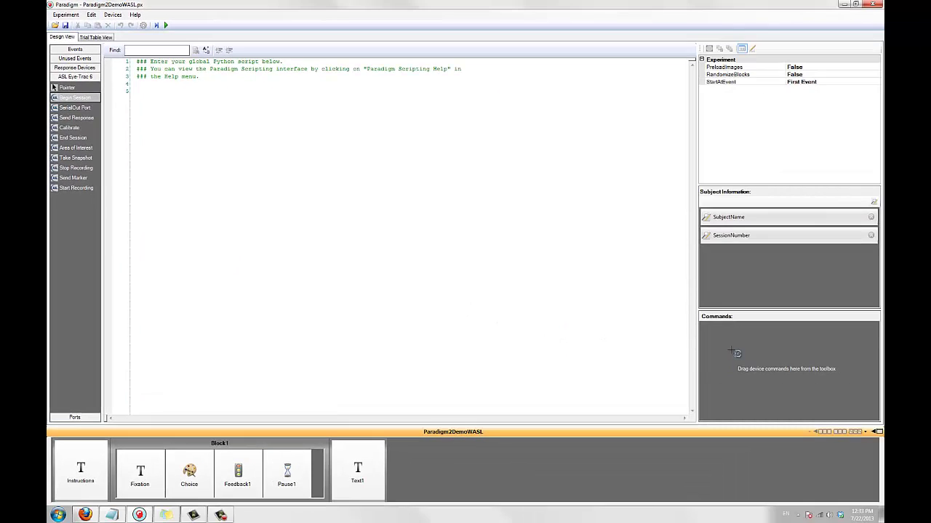
click(734, 355)
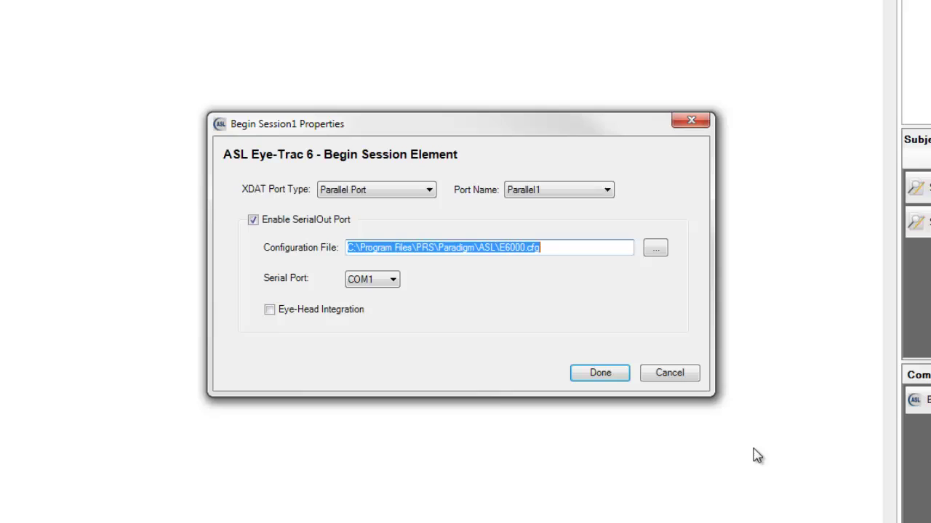
Step: Set the XDAT port type of the Begin Session element to Network Port and accept its properties
click(715, 449)
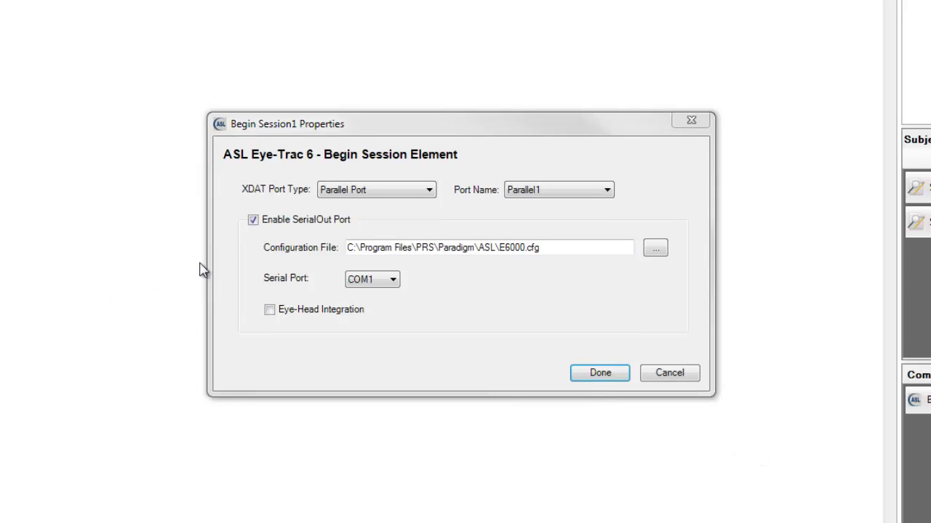
click(363, 192)
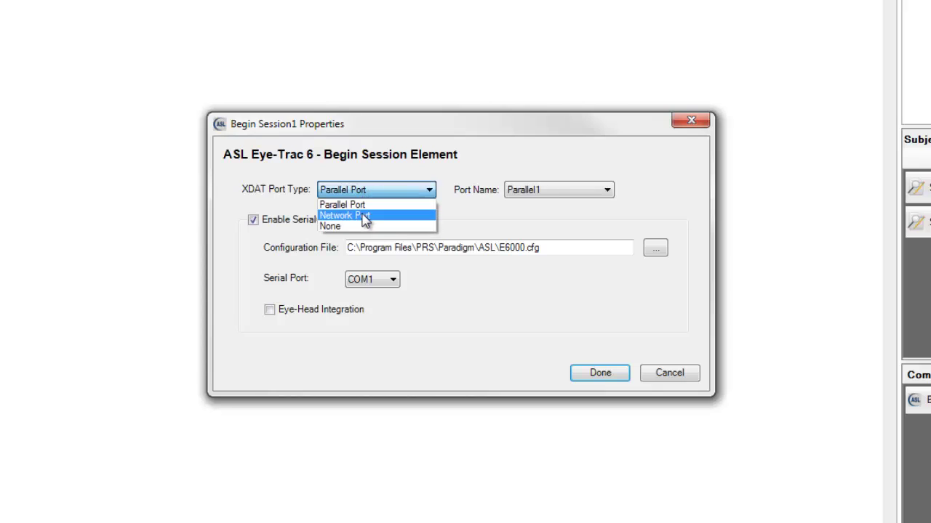
click(364, 217)
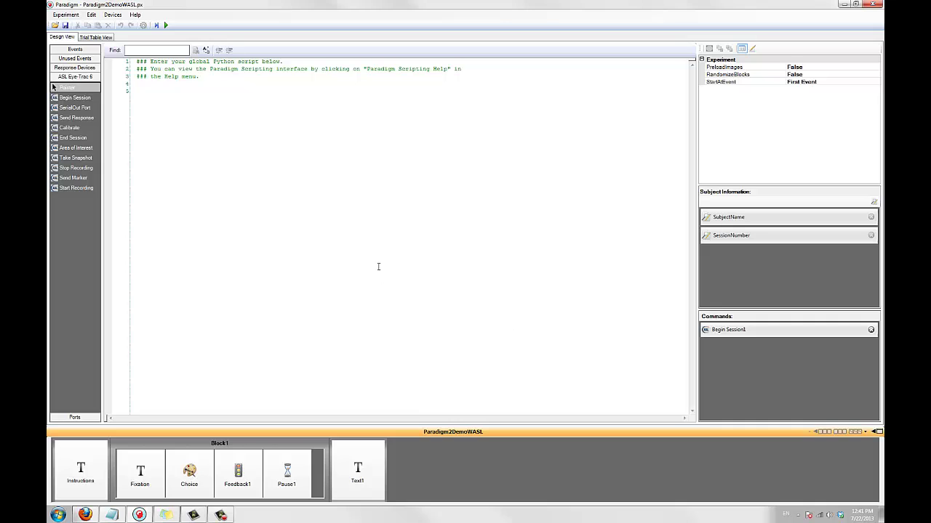
Step: Insert an ASL Calibration event at the start of the experiment, before the Instructions event
click(73, 49)
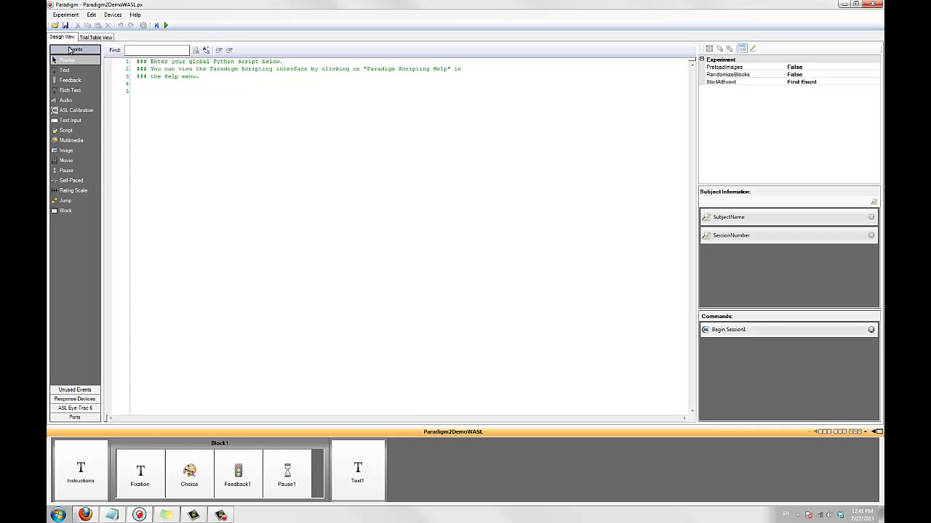
drag(76, 109, 86, 153)
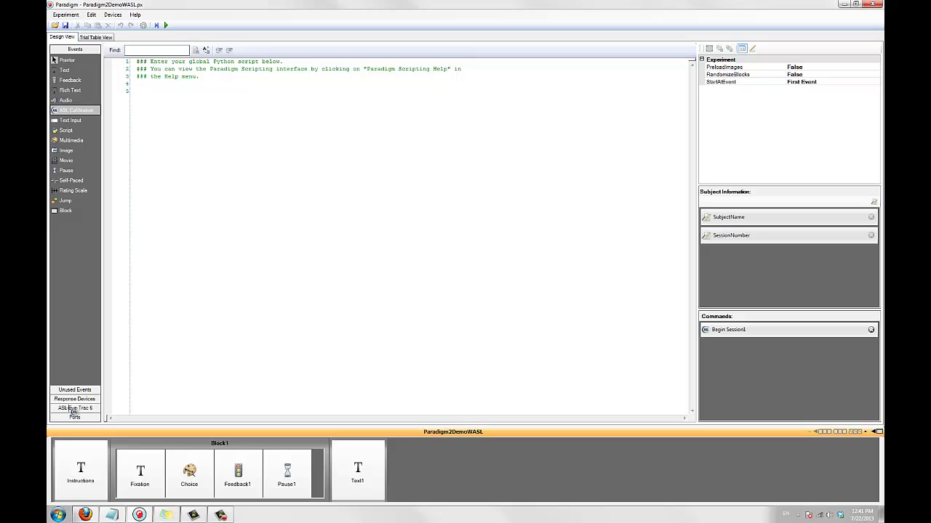
drag(73, 411, 62, 469)
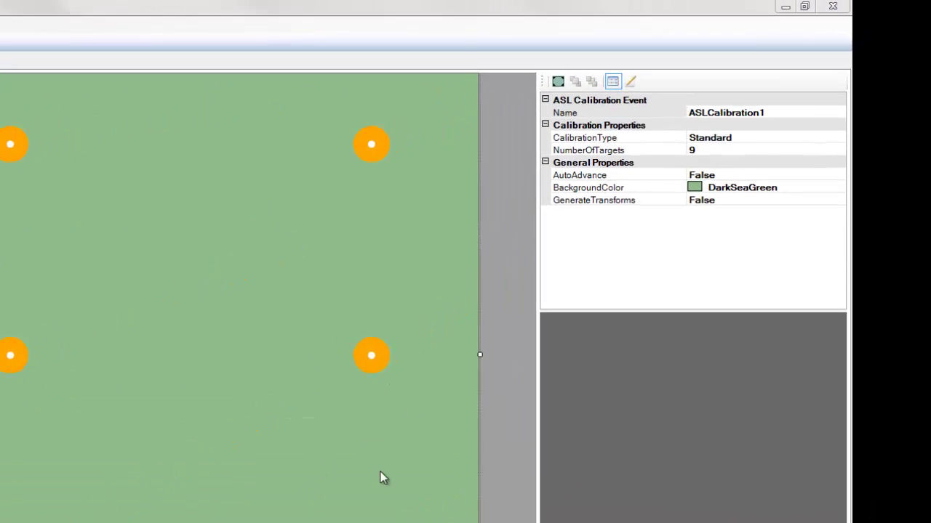
Step: Set the calibration type of the ASL Calibration event to Infant and inspect the first target's properties
click(841, 139)
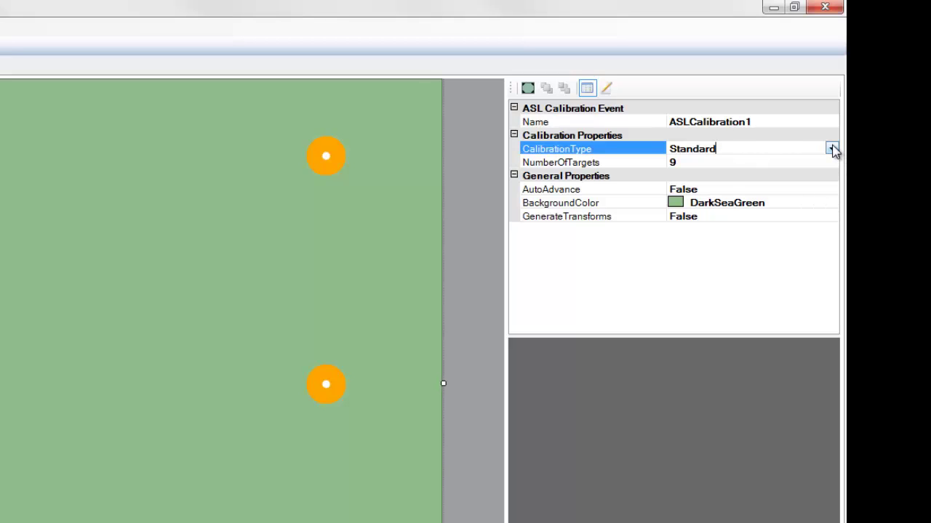
click(831, 148)
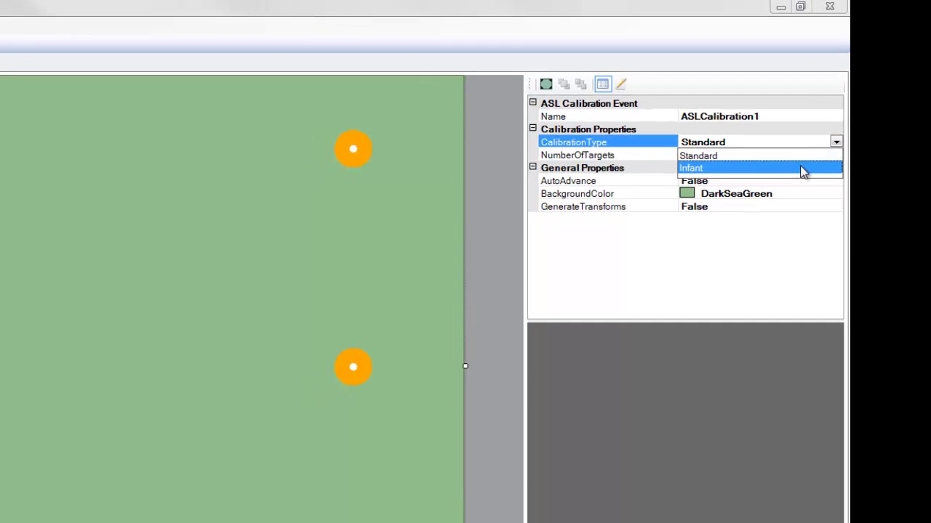
click(800, 168)
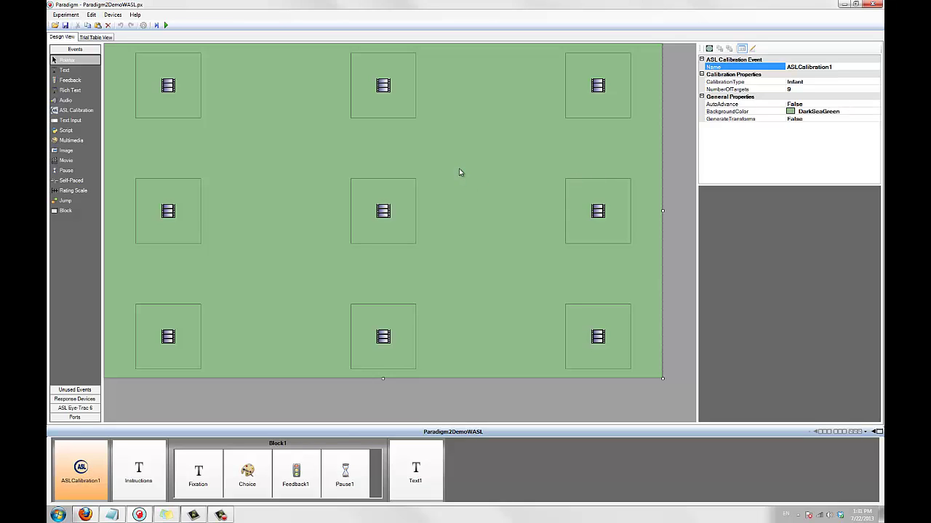
click(152, 90)
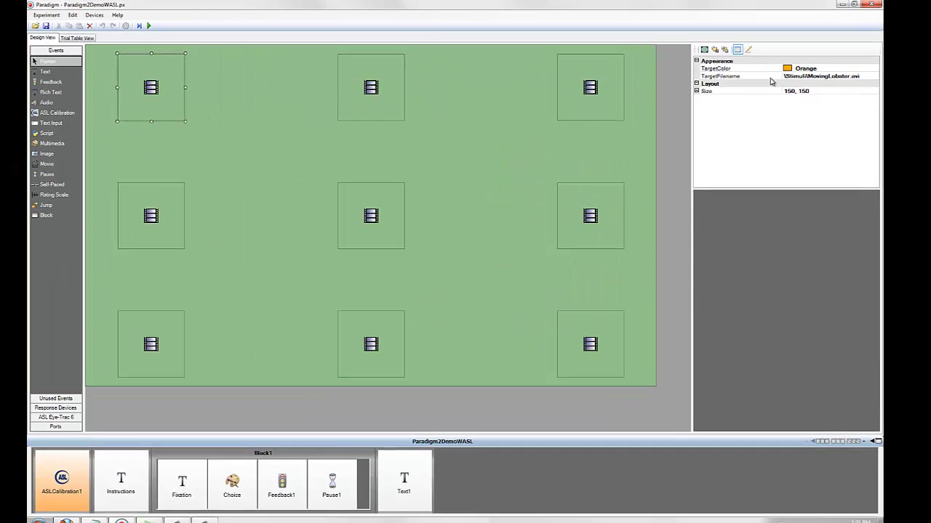
click(533, 199)
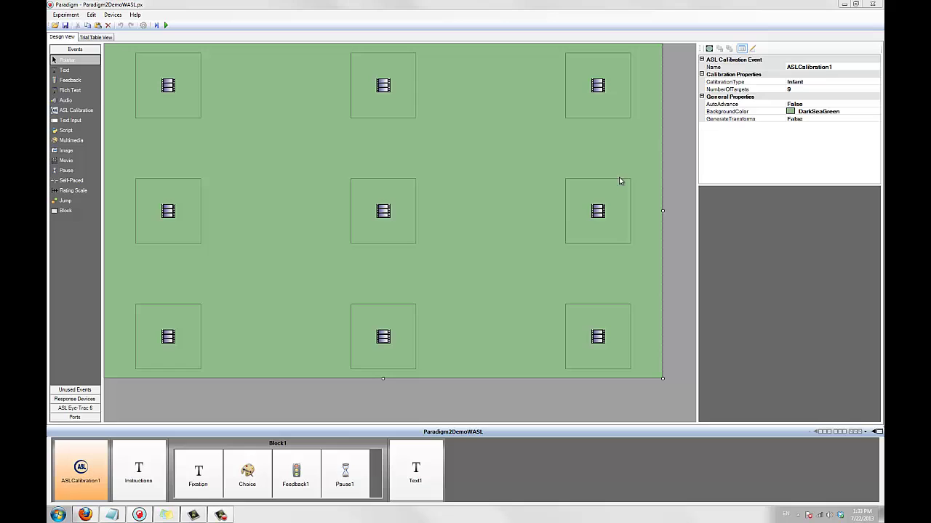
Step: Try 2 and 5 as the number of calibration targets, and set it back to 9
click(876, 90)
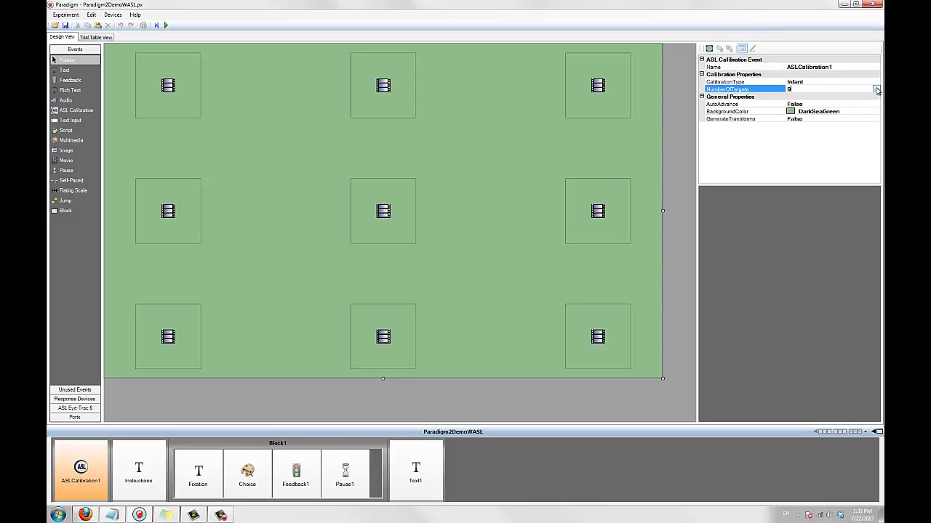
click(876, 89)
click(862, 99)
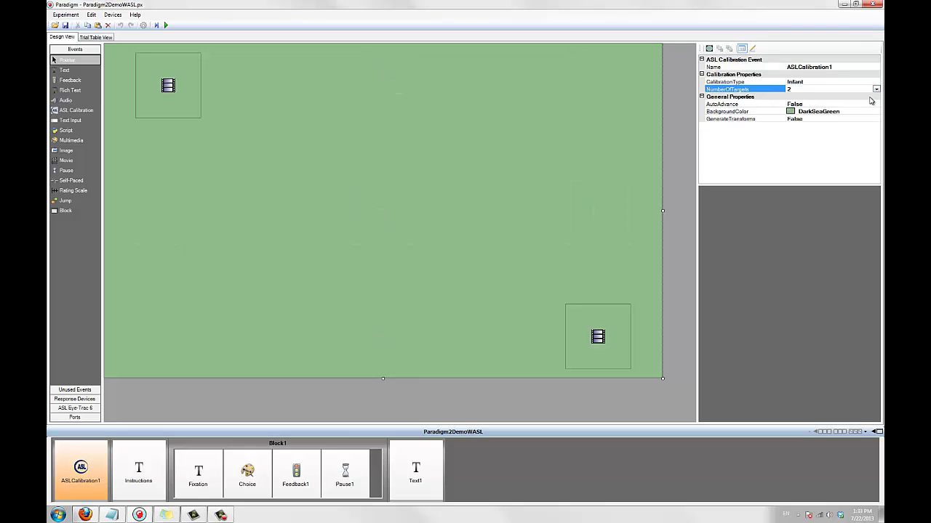
click(876, 89)
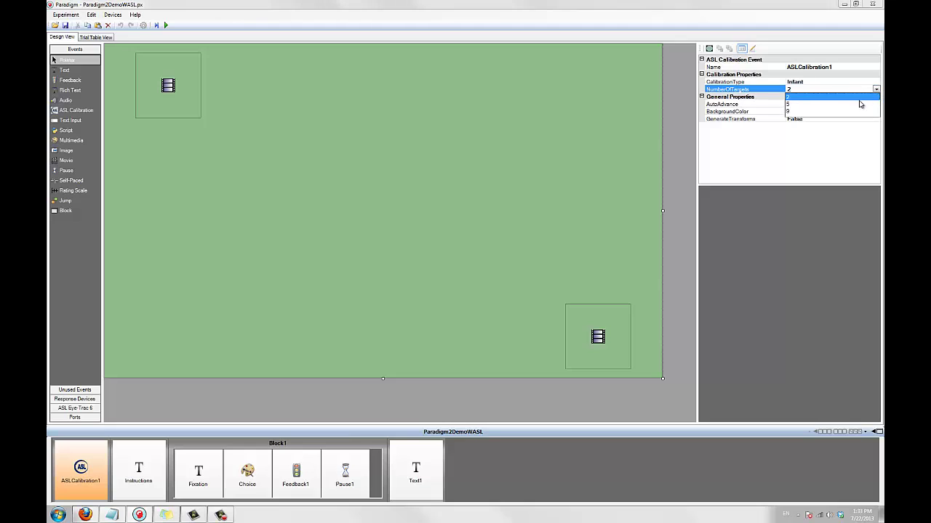
click(860, 104)
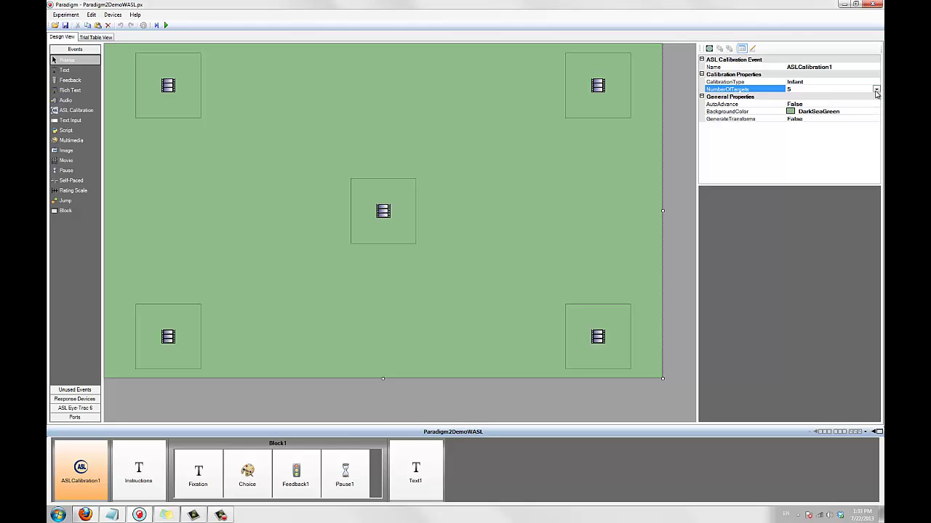
click(876, 89)
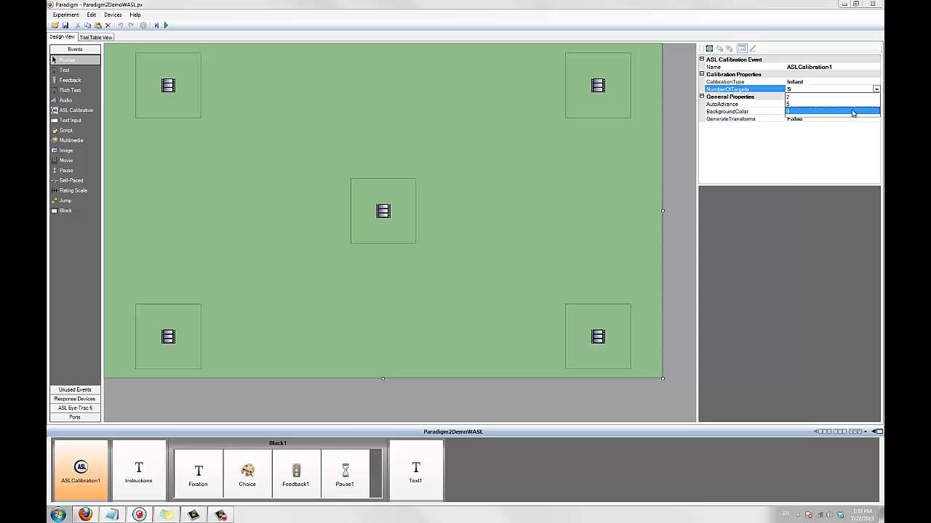
click(852, 112)
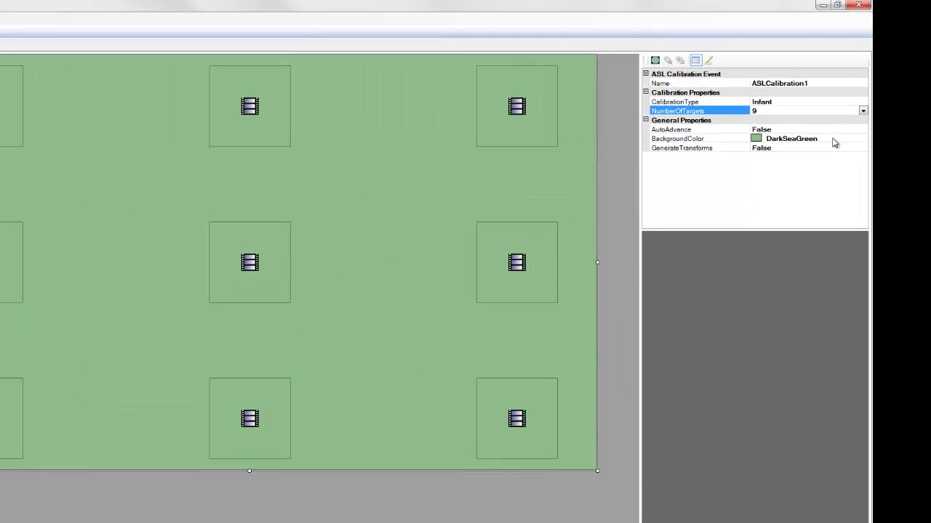
Step: Return the calibration type of the ASL Calibration event to Standard
click(843, 113)
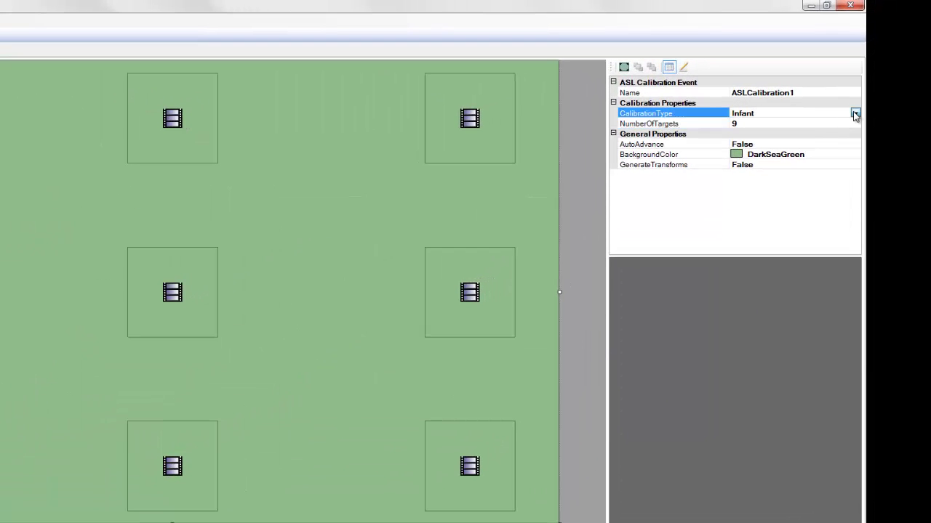
click(855, 113)
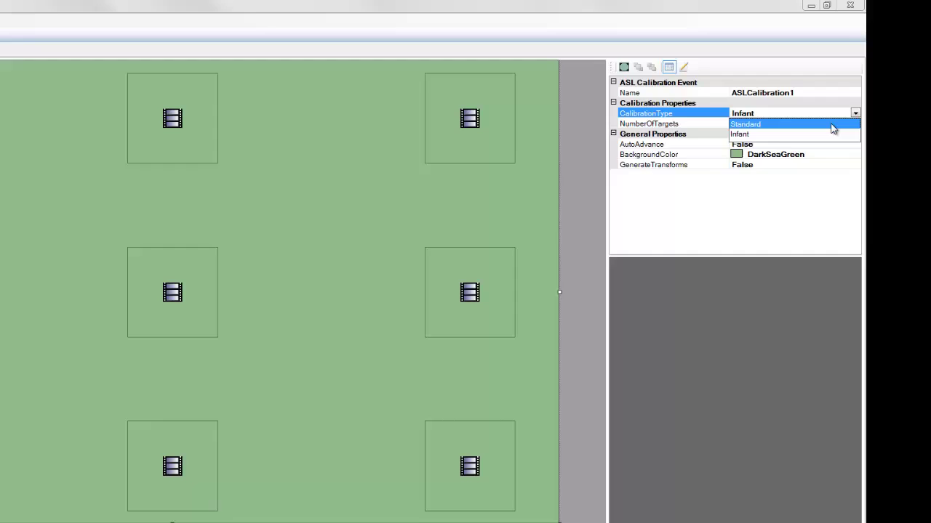
click(832, 125)
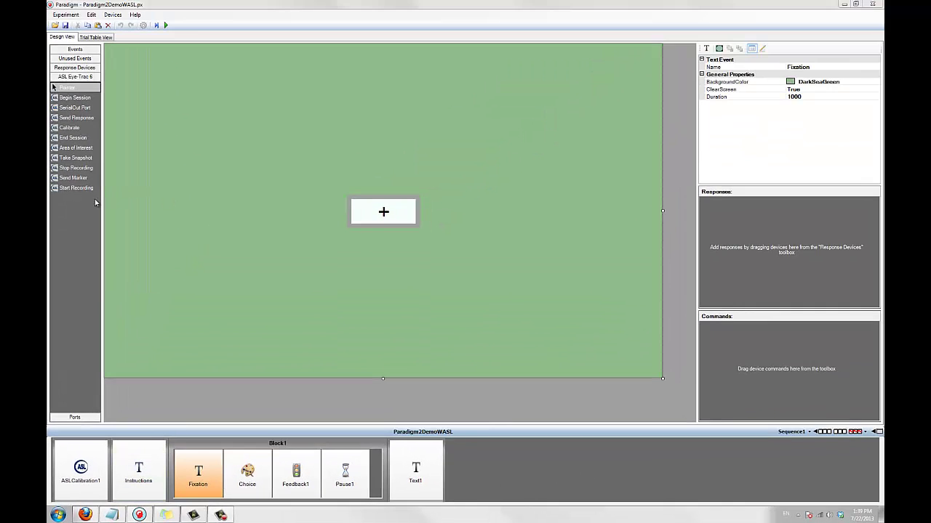
Step: Add an ASL Start Recording command with XDAT bit 7 to the Fixation event in Block1
click(80, 189)
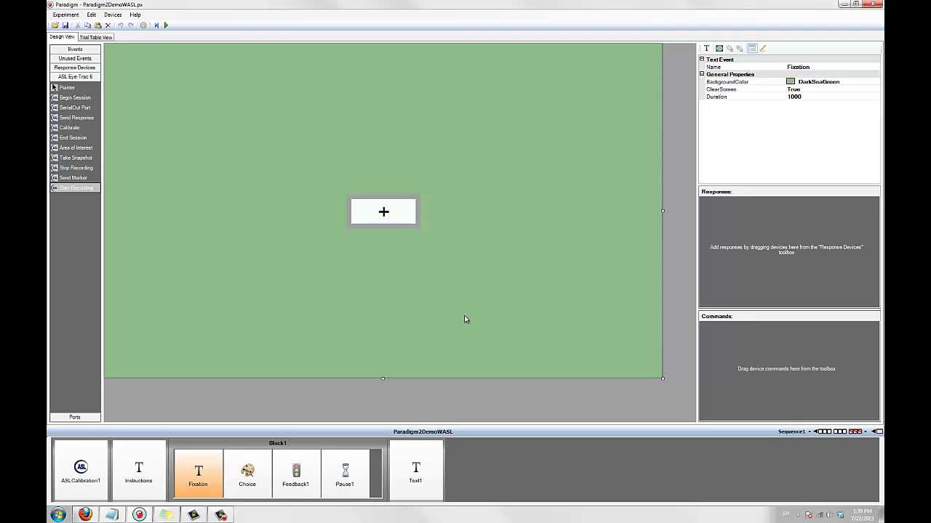
drag(650, 370, 744, 341)
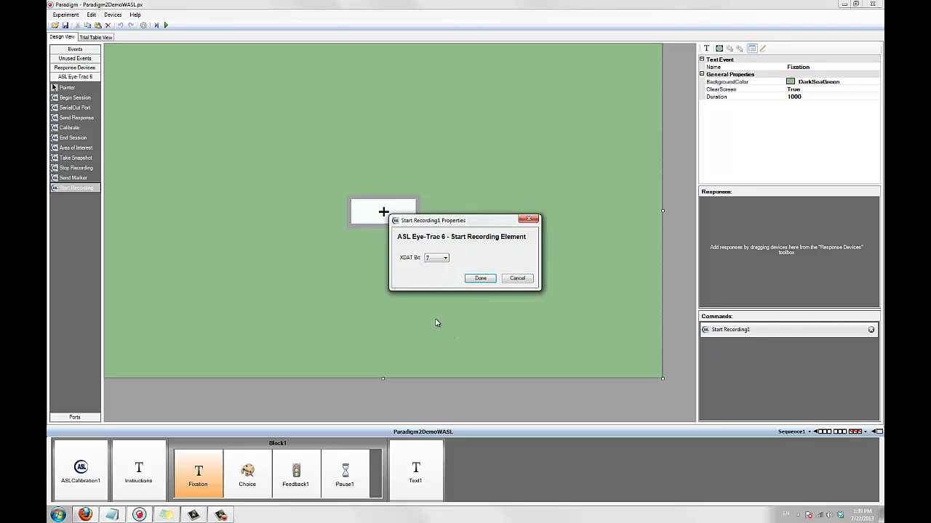
click(484, 280)
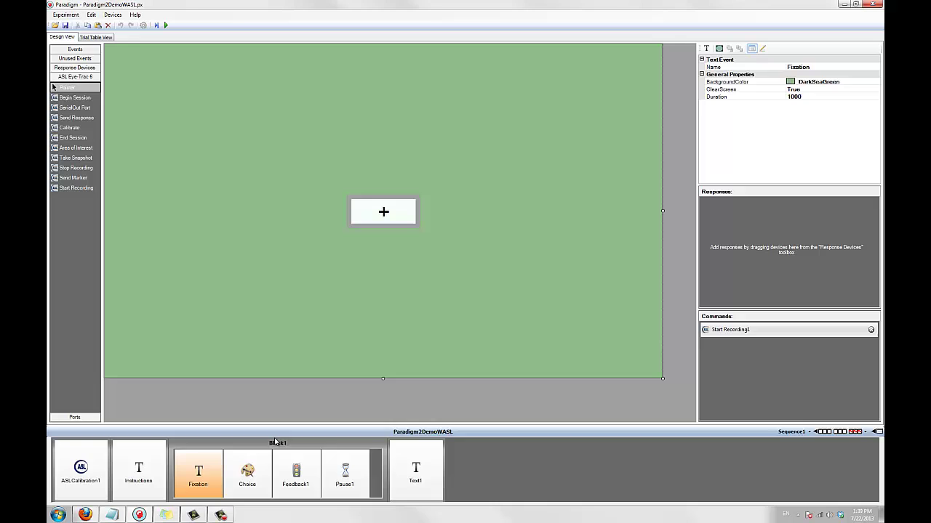
Step: Add an ASL Stop Recording command to the Feedback1 event in Block1 and accept its properties
click(294, 470)
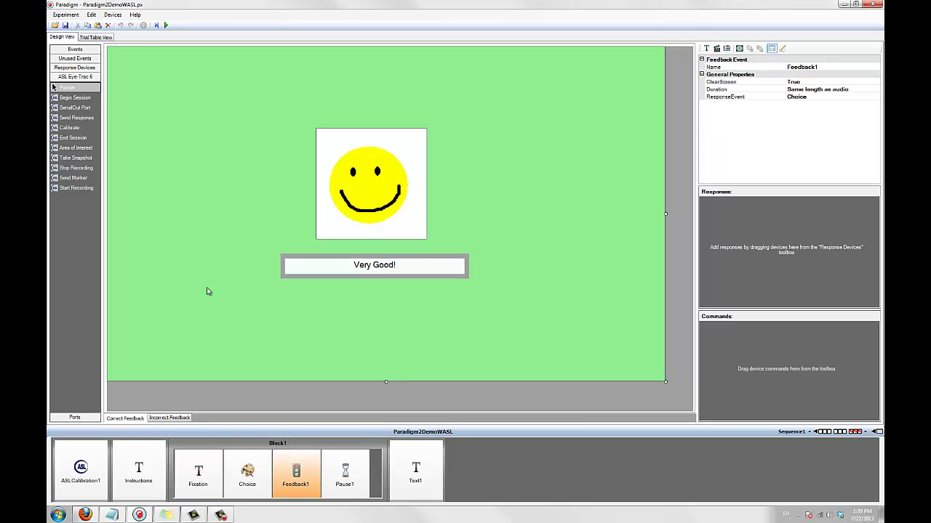
drag(95, 170, 751, 378)
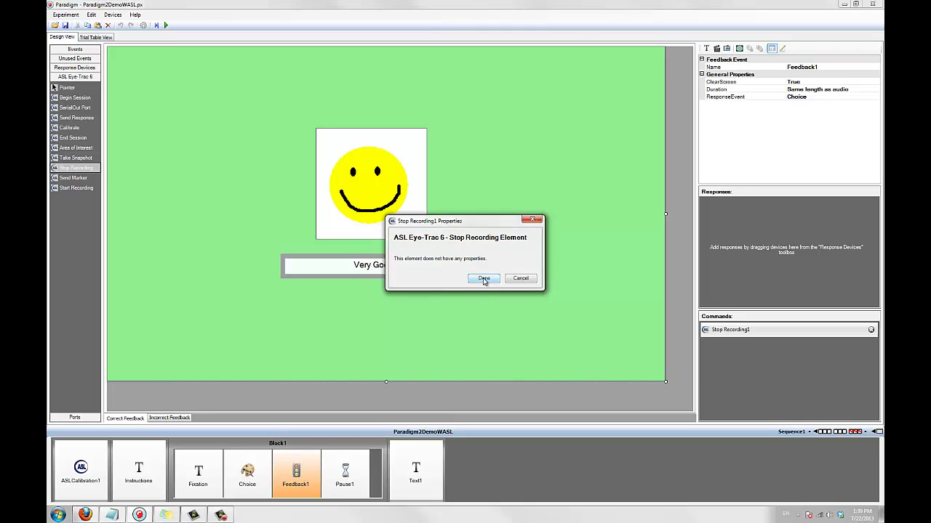
click(483, 279)
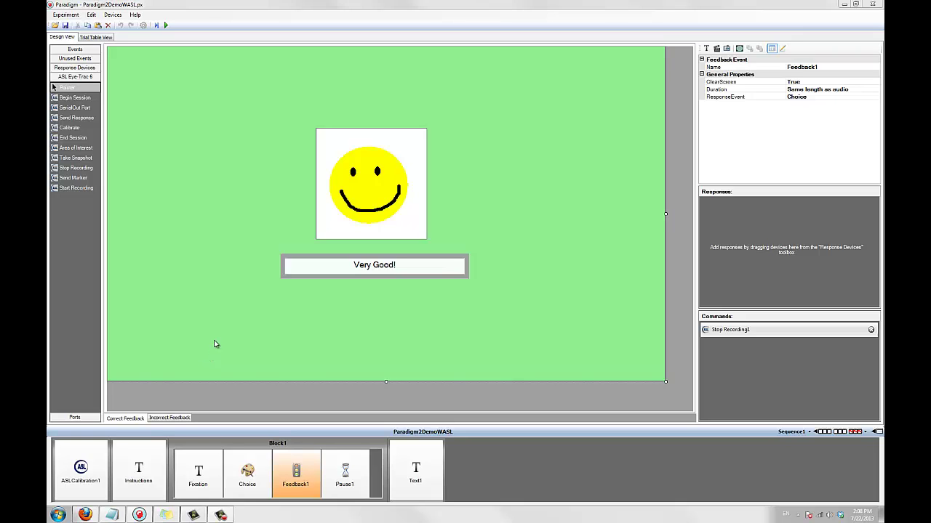
Step: Add an ASL Send Marker command with value 128 to the Choice event, trying a 100 ms onset time before restoring Same as event
click(238, 482)
mouse_move(73, 179)
mouse_down()
mouse_move(536, 359)
mouse_move(746, 342)
mouse_up()
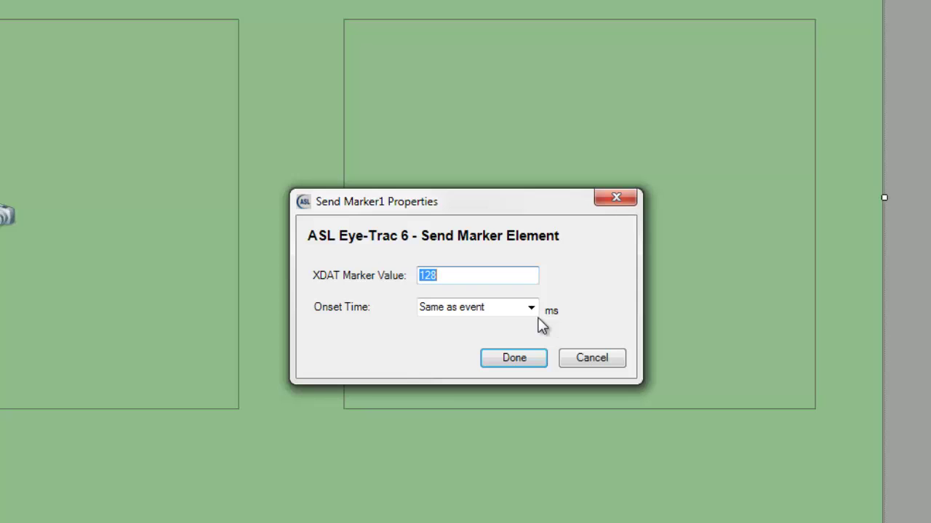
click(503, 308)
text(1)
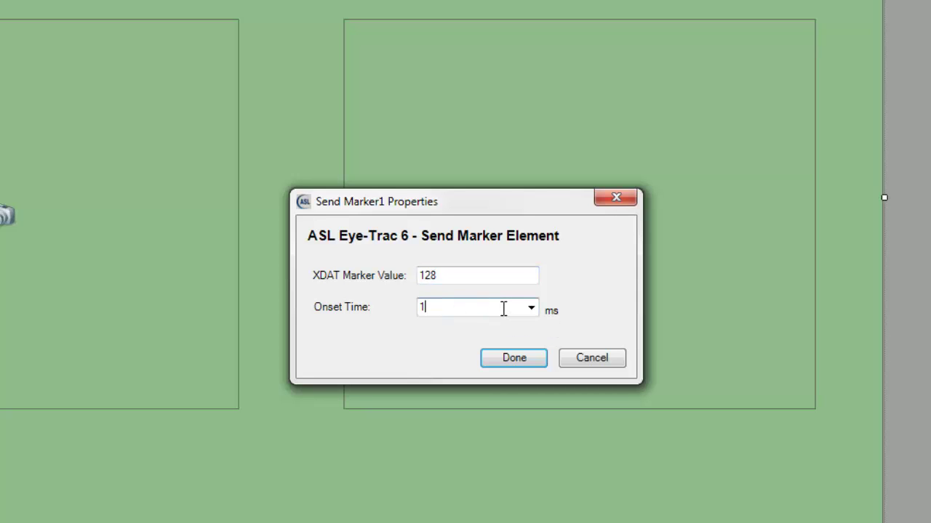
text(00)
click(530, 308)
click(519, 328)
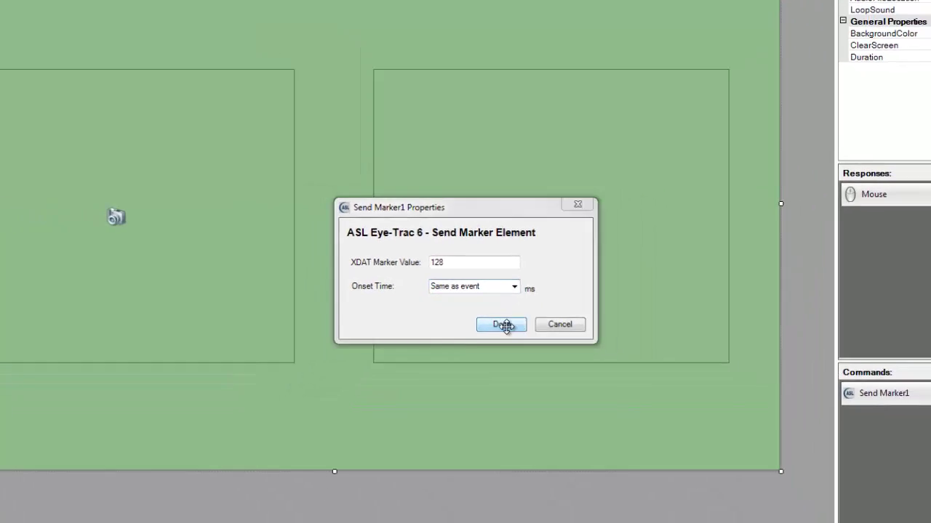
click(514, 357)
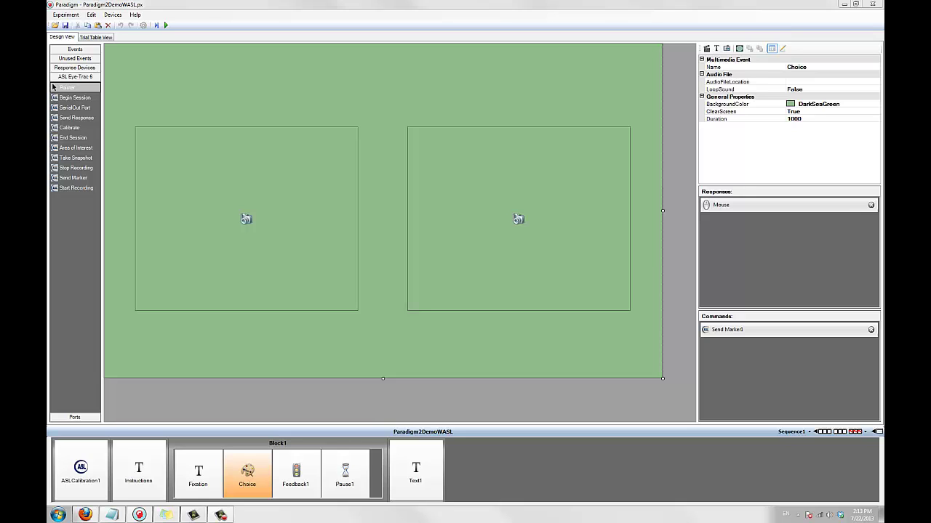
Step: Try adding two more ASL Send Marker commands with their default properties to the Choice event
mouse_move(70, 178)
mouse_down()
mouse_move(671, 304)
mouse_move(748, 360)
mouse_up()
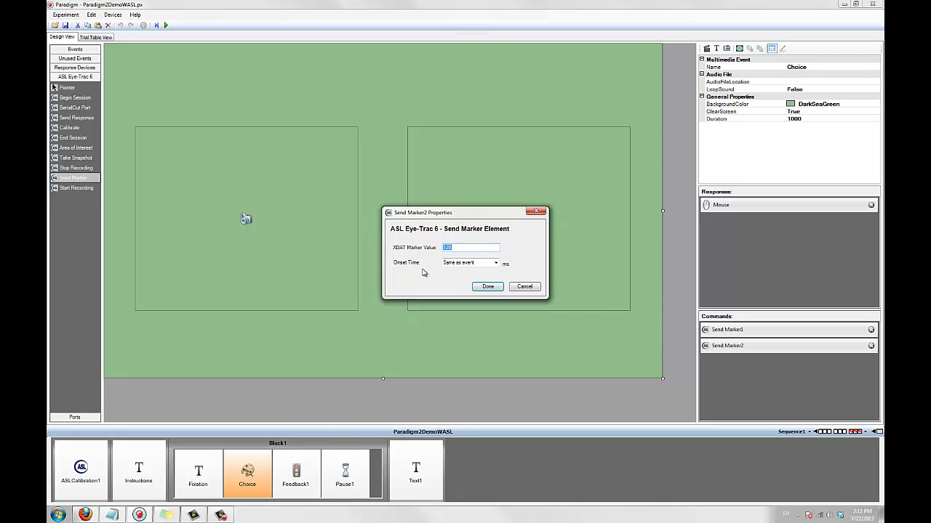
click(486, 286)
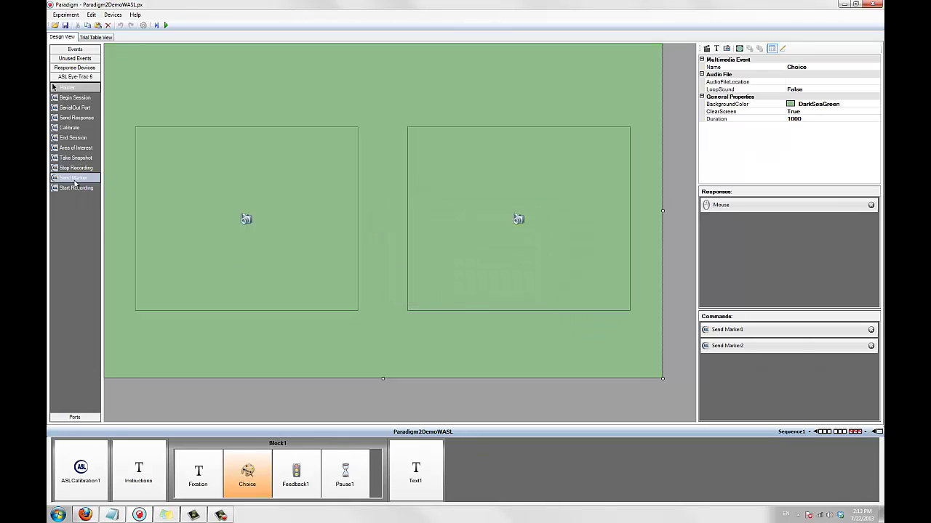
click(730, 379)
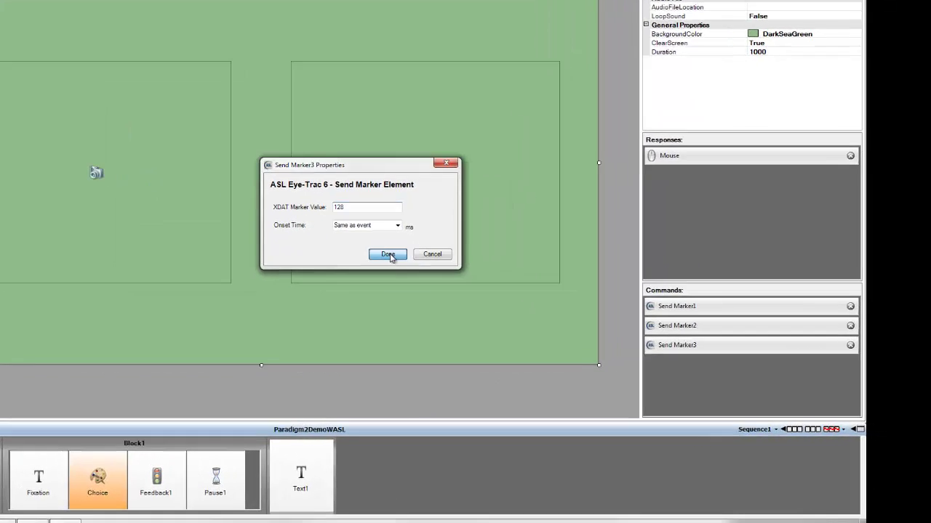
click(488, 286)
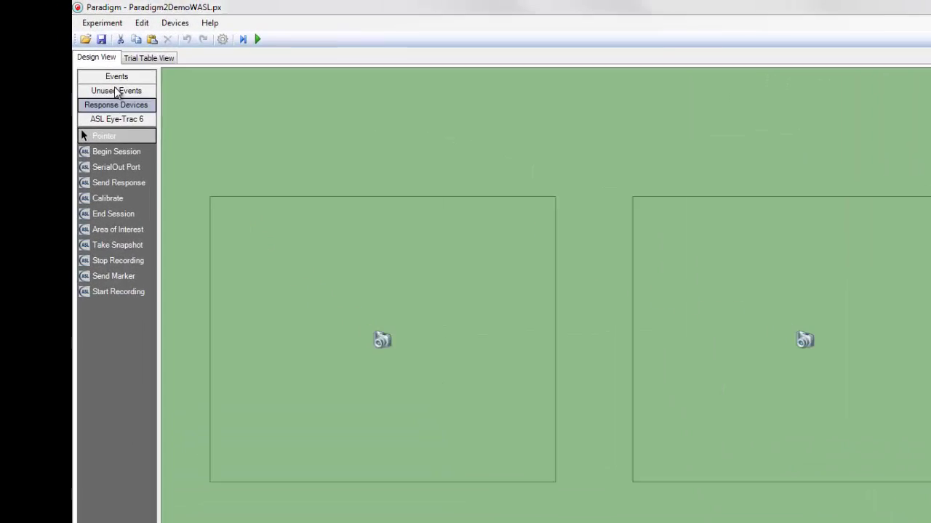
Step: Add a new column named XDATs to the trial table of the Choice event
click(95, 37)
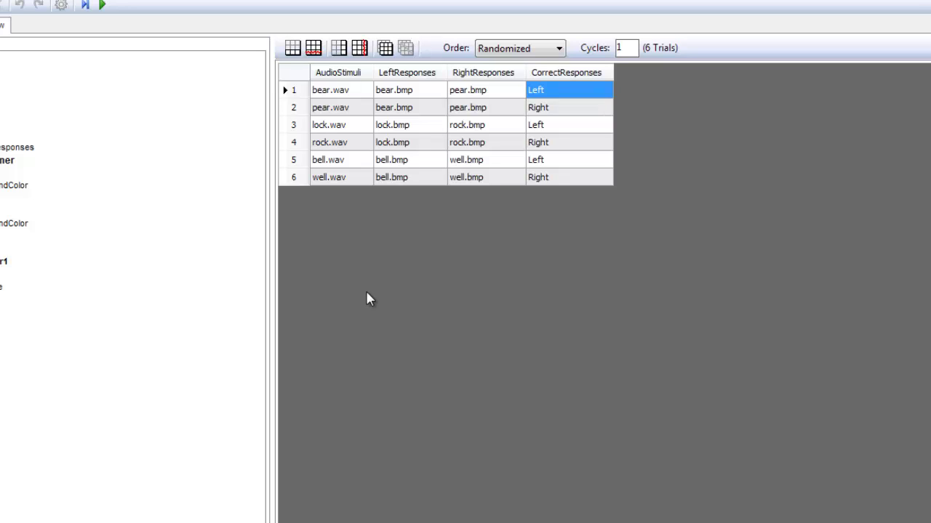
click(339, 48)
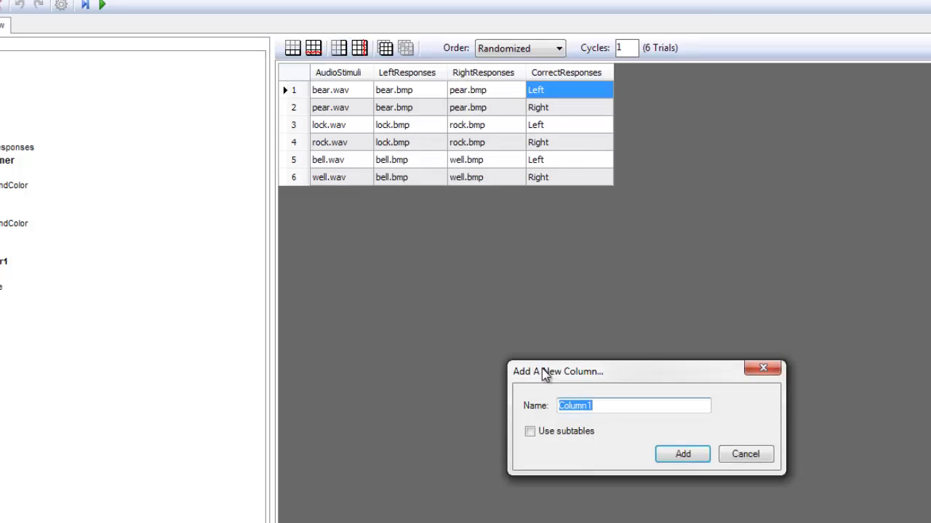
drag(593, 401, 514, 411)
text(X)
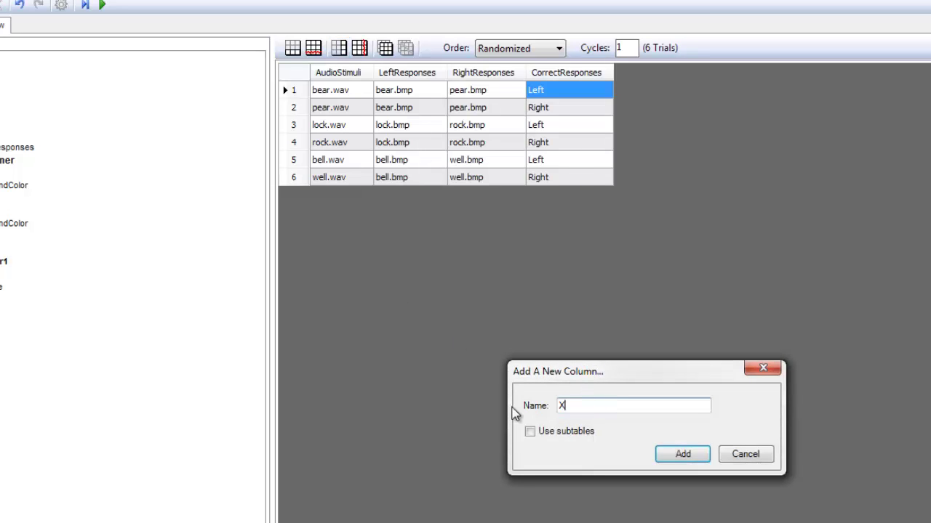
text(DATs)
click(670, 457)
Step: Fill the XDATs column for trials 1 to 6 with 129, 130, 131, 132, 133 and 134
click(653, 88)
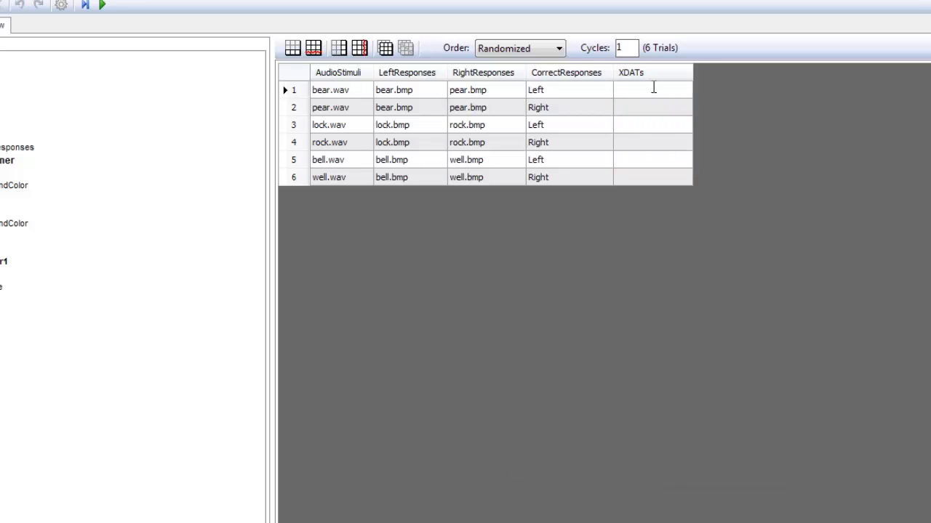
text(129)
click(659, 110)
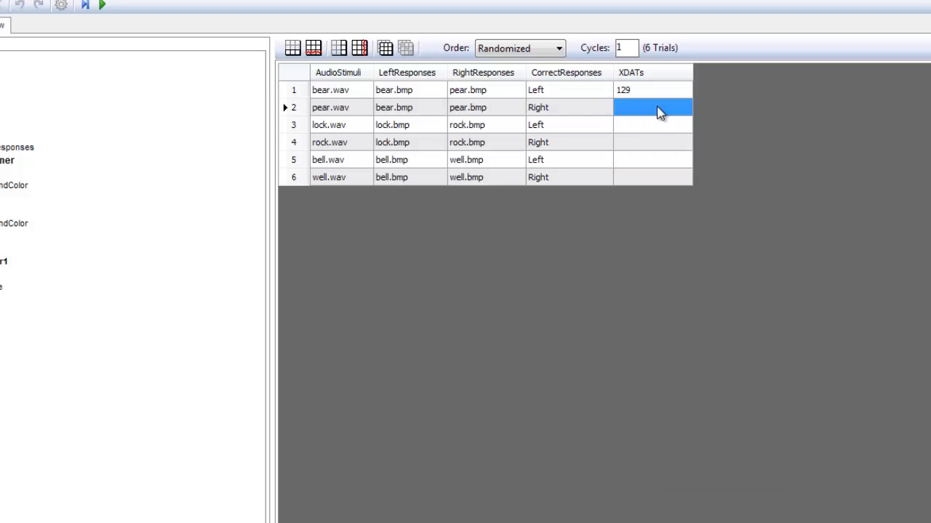
text(130)
click(657, 125)
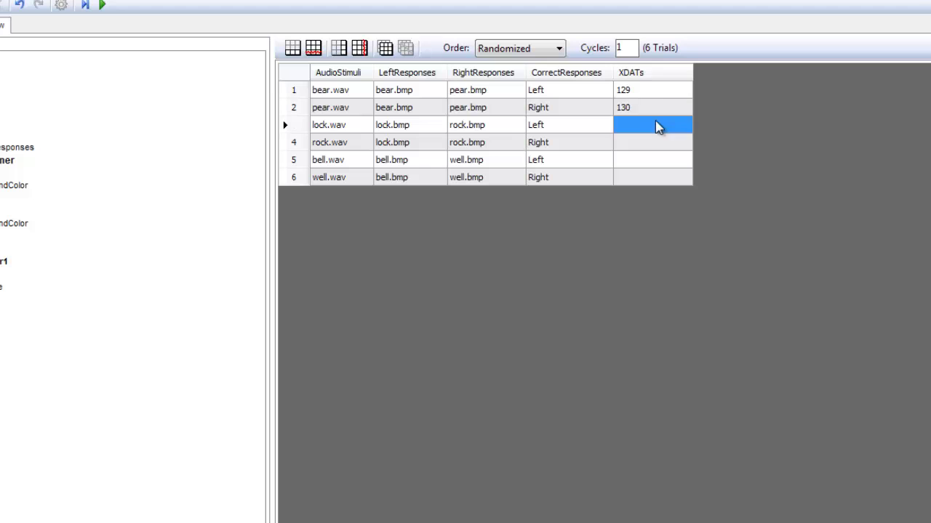
text(131)
click(647, 141)
text(132)
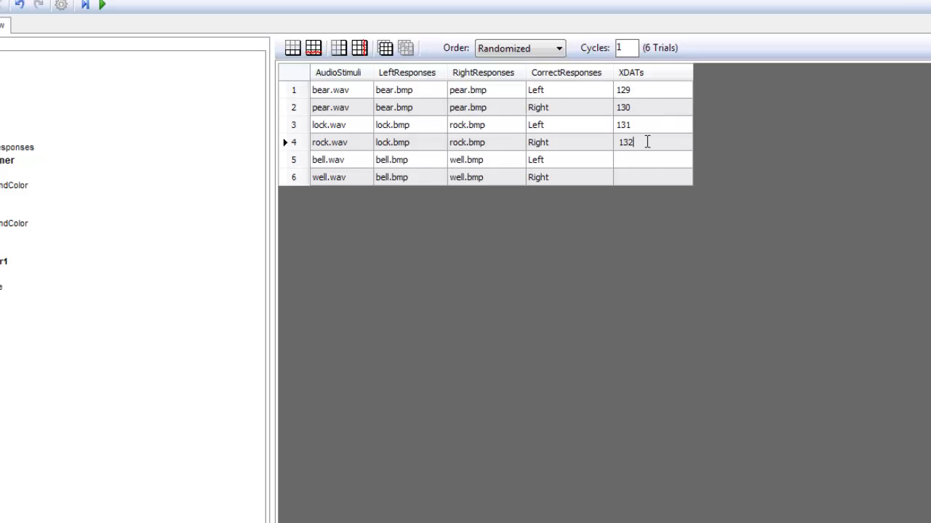
click(646, 163)
text(133)
click(643, 179)
text(134)
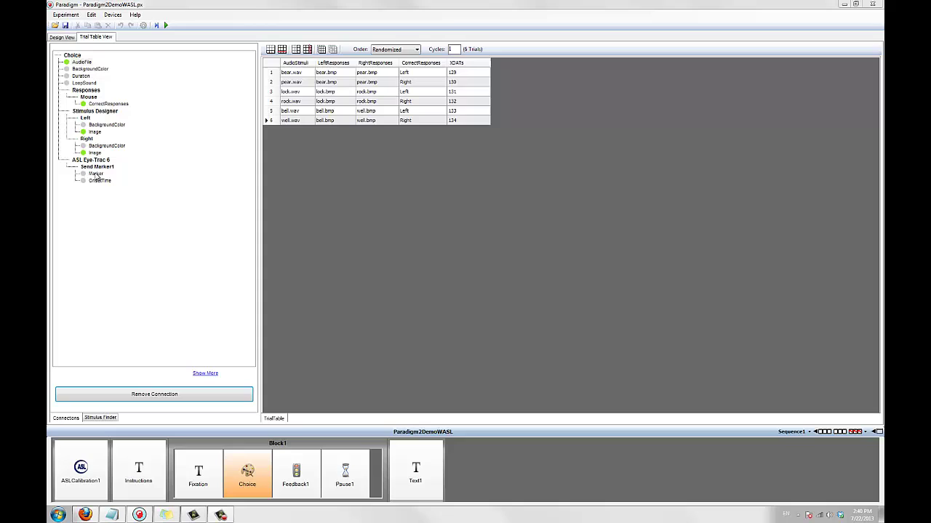
Step: Connect the Marker property of Send Marker1 to the XDATs column and select that property to check its connection
mouse_move(97, 177)
mouse_down()
mouse_move(255, 167)
mouse_move(432, 130)
mouse_move(460, 107)
mouse_up()
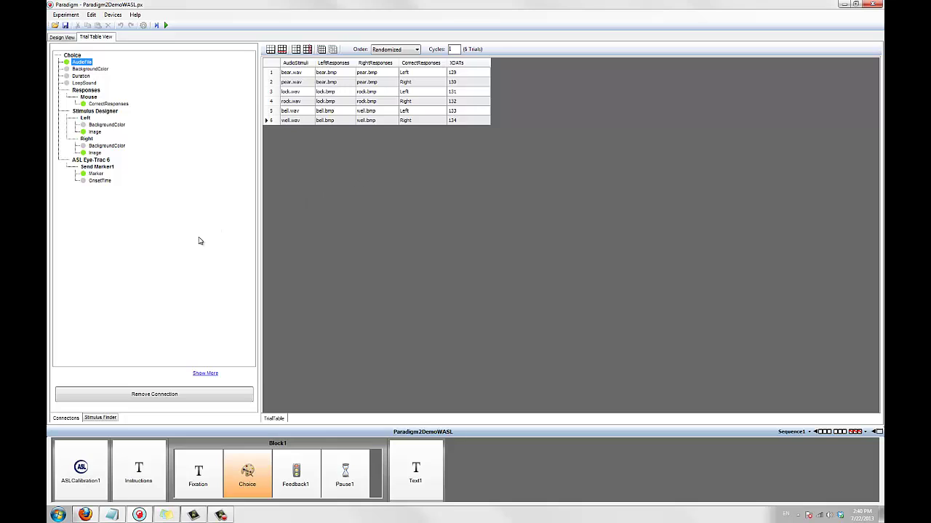
click(96, 175)
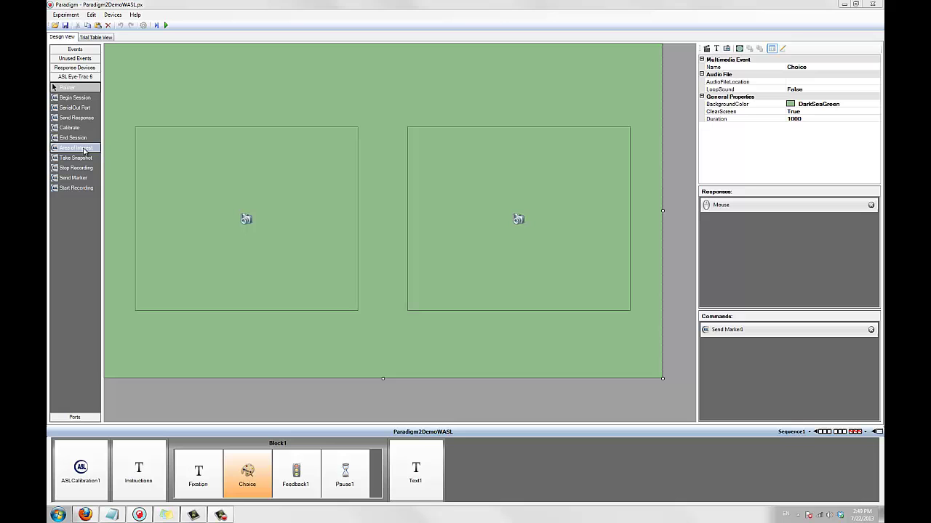
Step: Add an ASL Area of Interest command to the Choice event and move its properties dialog over the design area
click(84, 151)
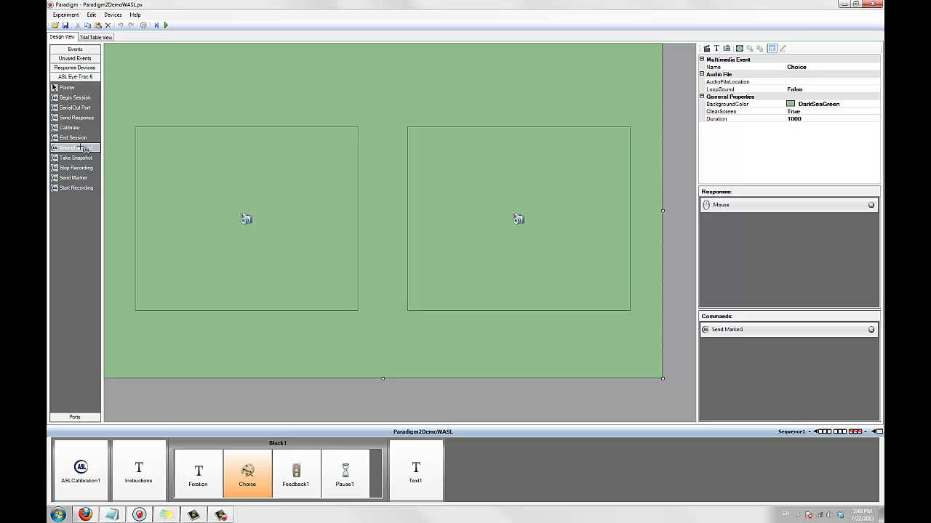
click(737, 378)
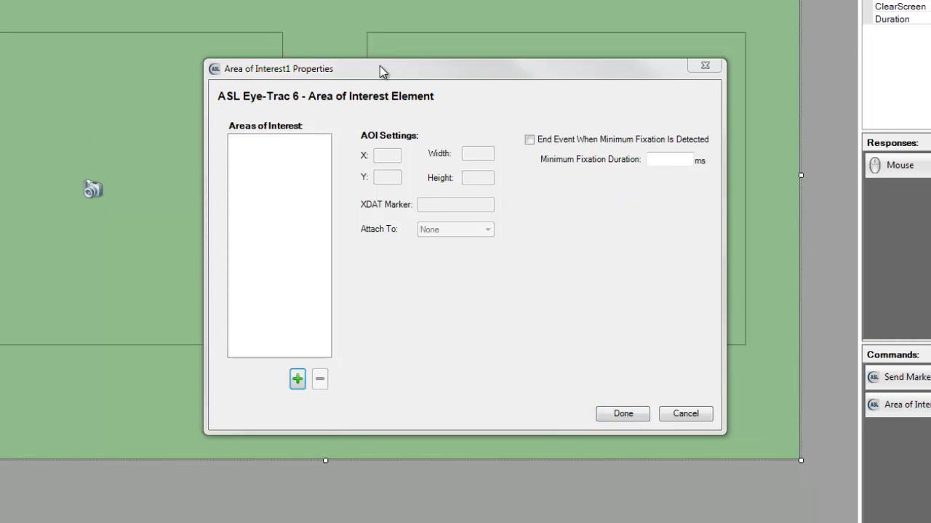
drag(406, 71, 193, 237)
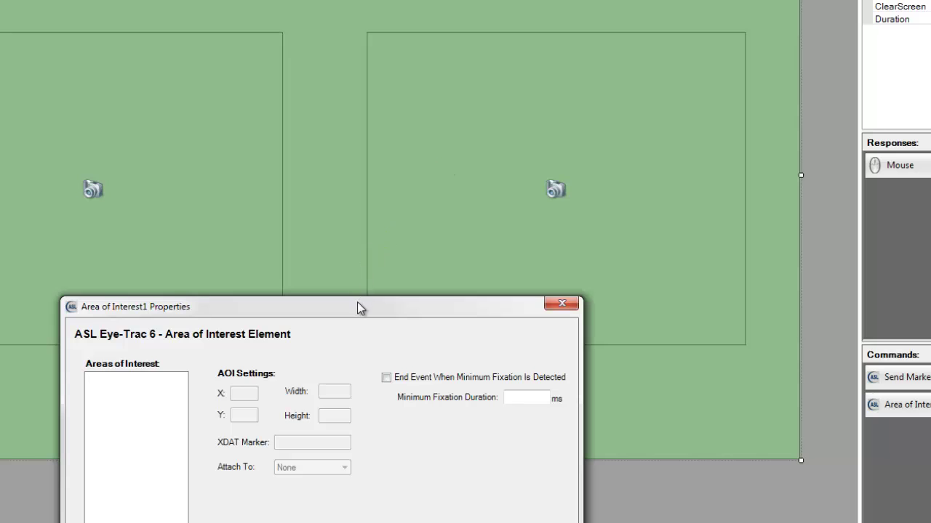
drag(357, 303, 396, 34)
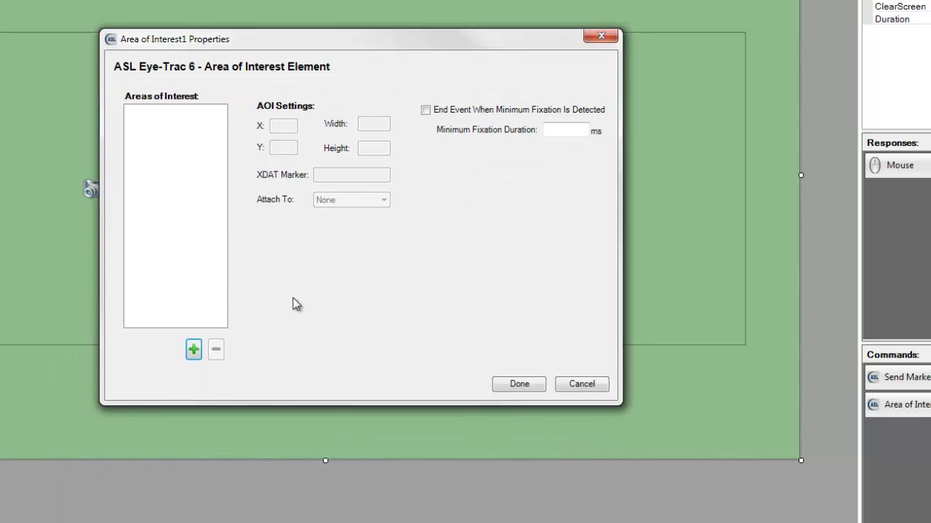
Step: Create an area of interest named LeftAOI and set its XDAT marker to 140
click(193, 349)
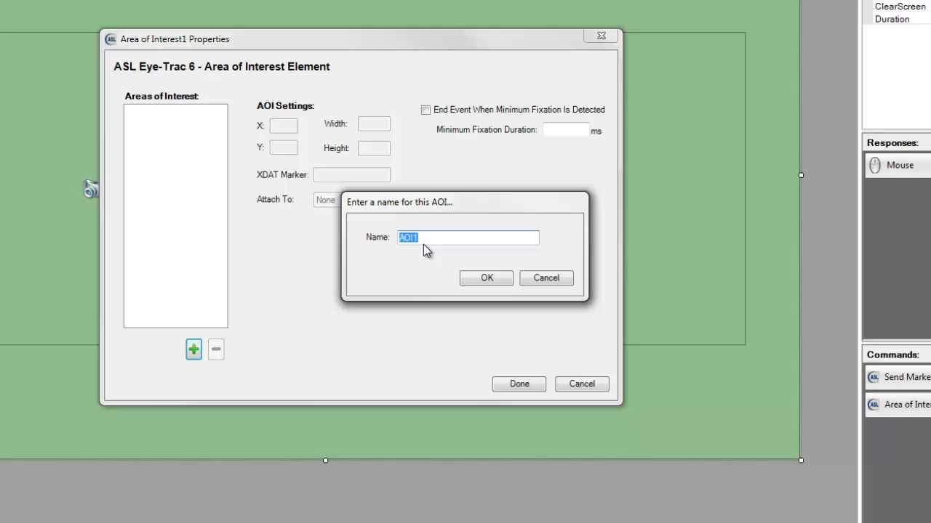
text(Left)
click(474, 283)
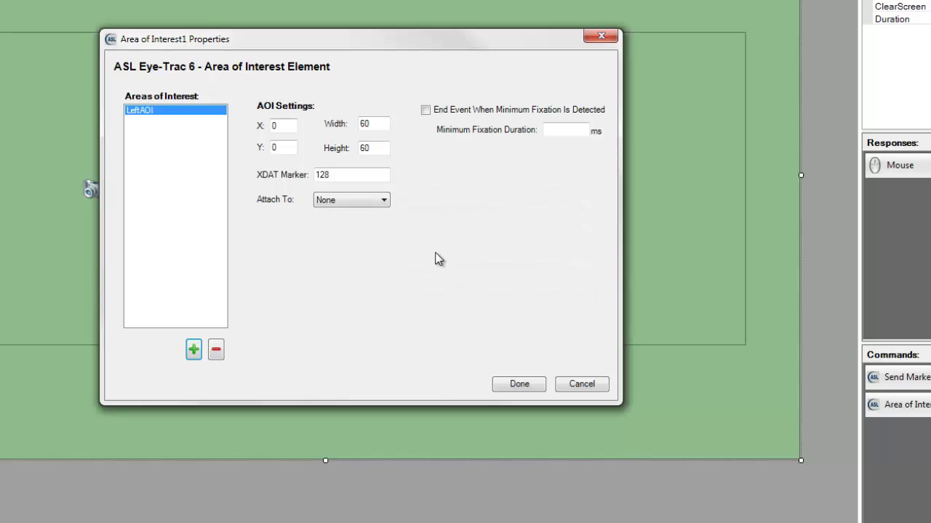
double_click(327, 175)
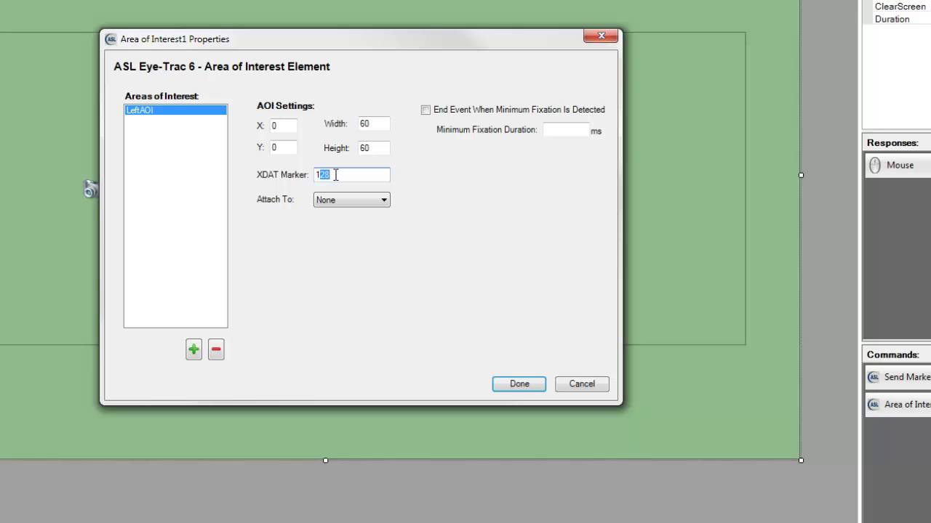
text(140)
Step: Create a second area of interest named RightAOI and set its XDAT marker to 141
click(194, 351)
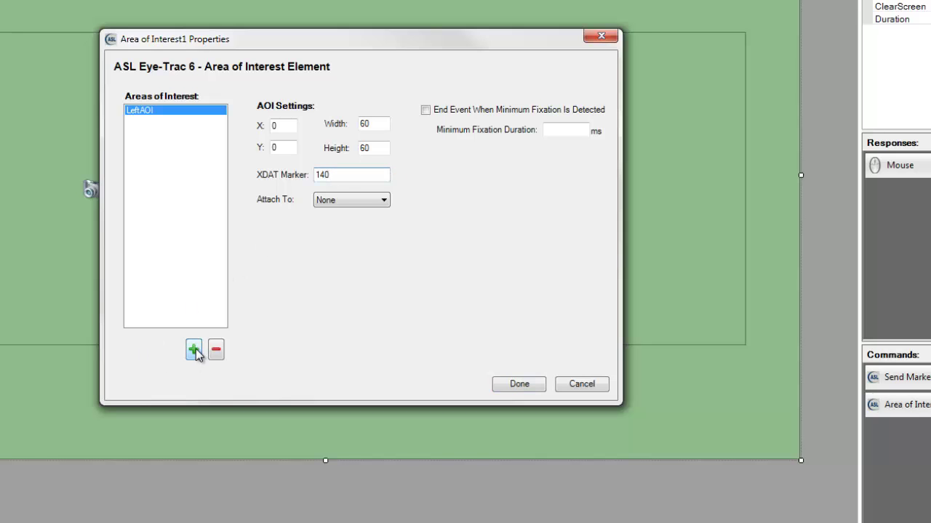
text(RightAOI)
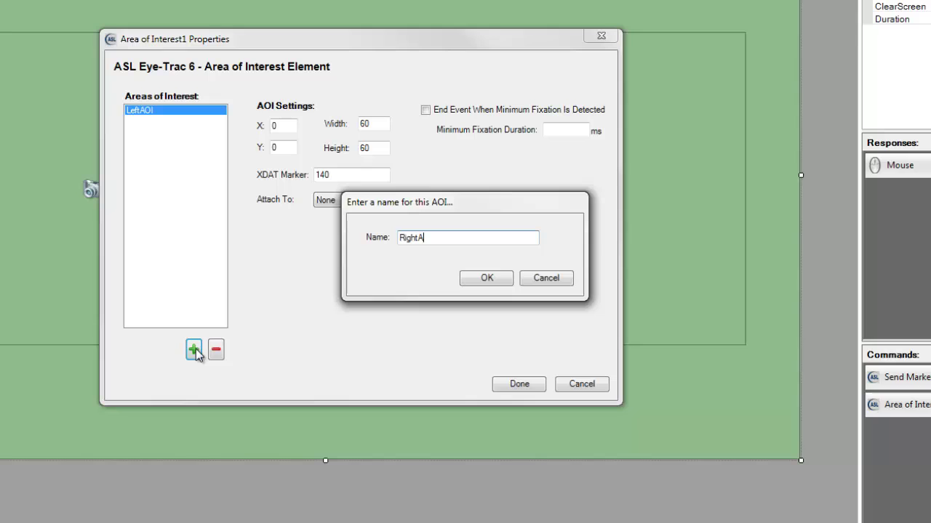
click(486, 278)
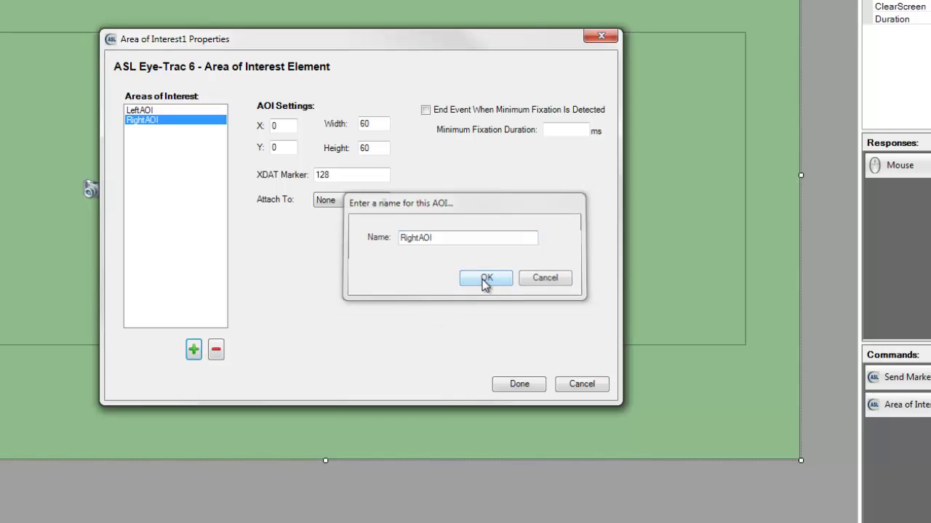
drag(320, 175, 337, 175)
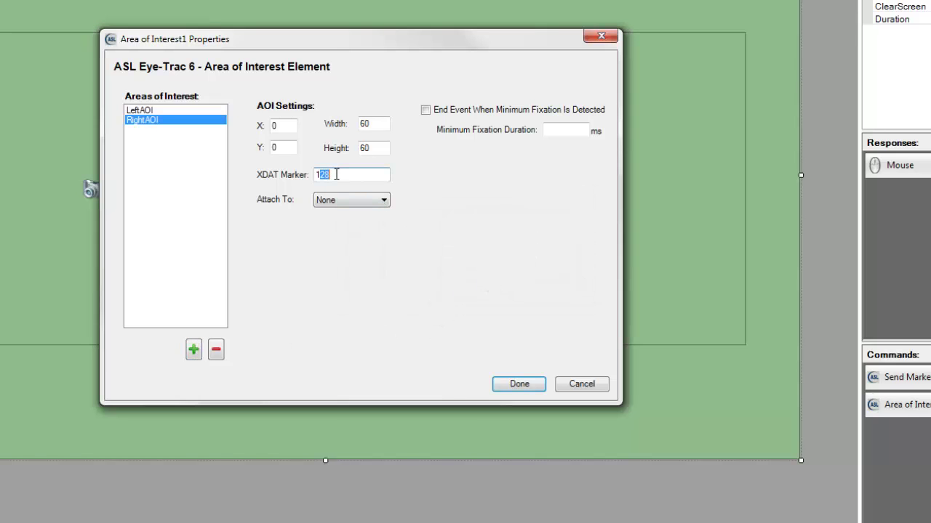
text(41)
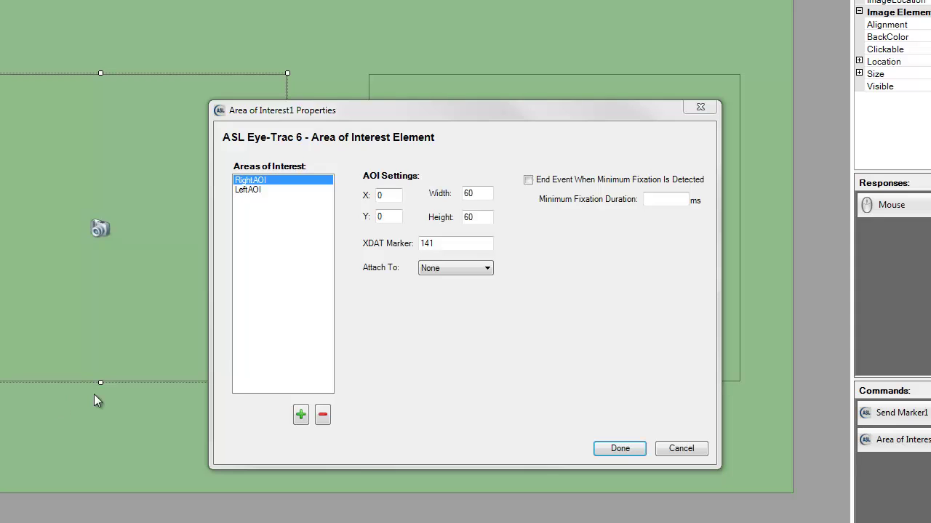
Step: Attach RightAOI to the Right image element and set its width to 511 and height to 423
click(453, 268)
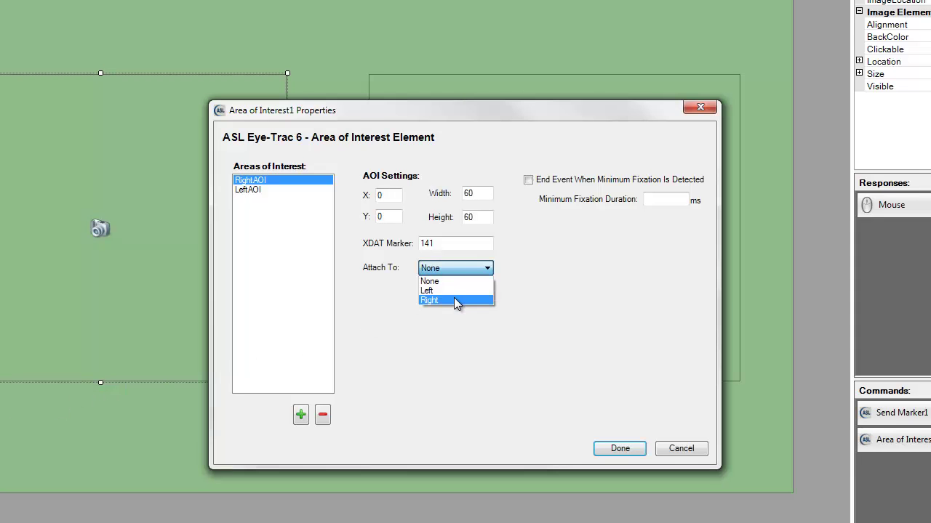
click(454, 297)
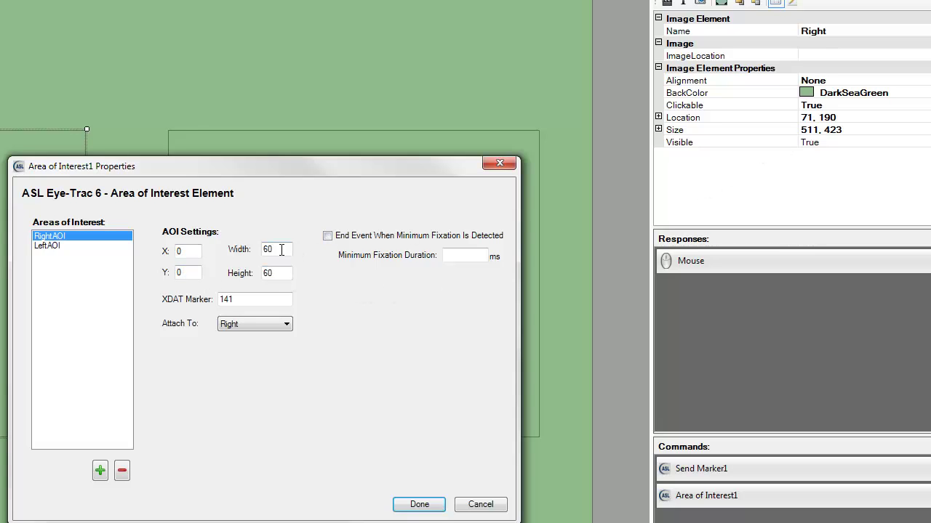
drag(283, 250, 244, 252)
text(511)
drag(291, 272, 251, 278)
text(423)
Step: Attach LeftAOI to the Left image element, set its width to 511 and height to 423, and accept the area of interest settings
click(59, 246)
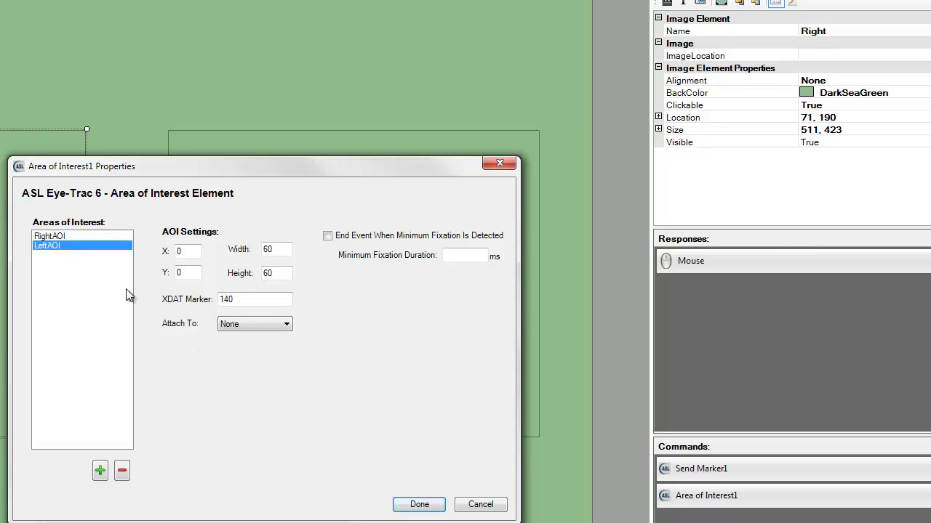
click(237, 324)
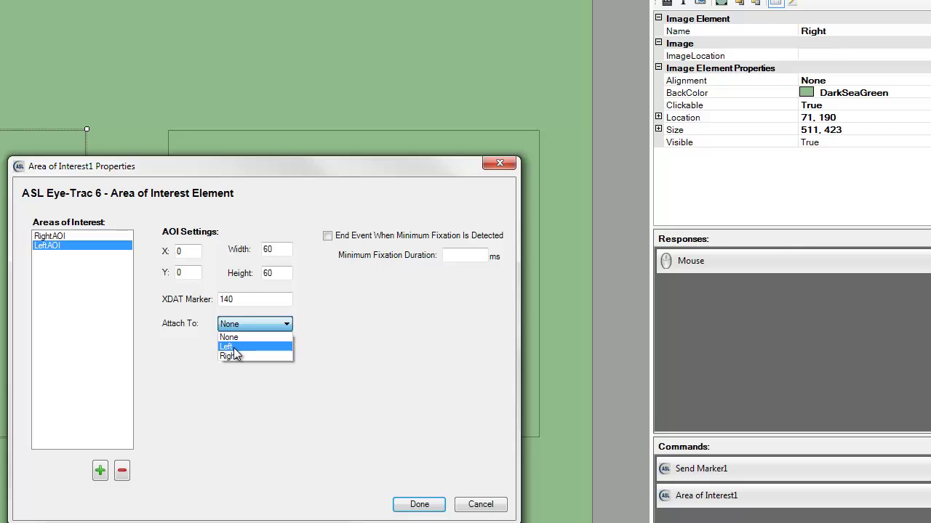
click(231, 348)
double_click(270, 251)
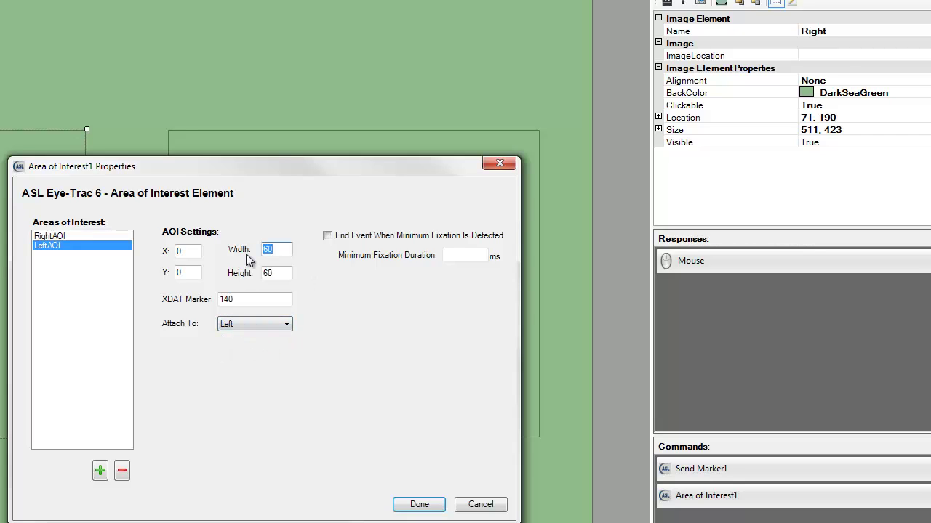
text(511)
double_click(276, 273)
text(423)
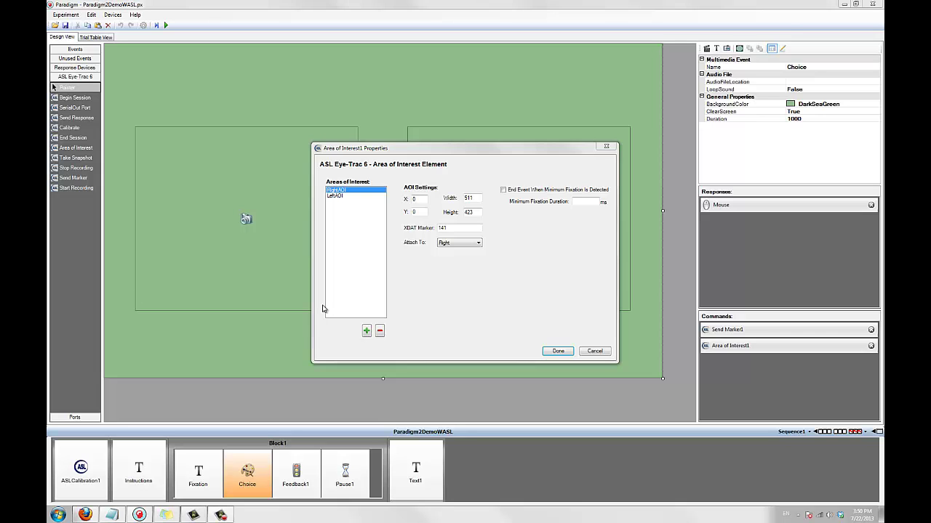
click(562, 352)
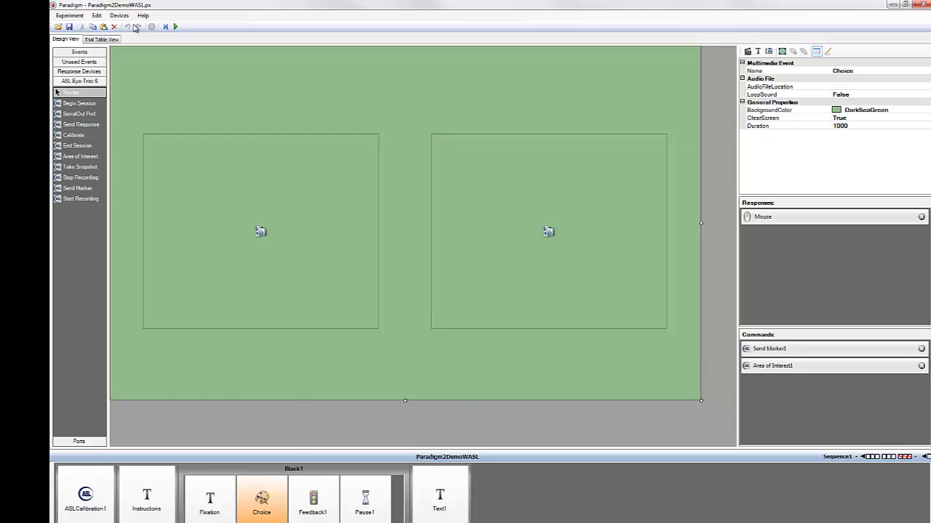
Step: Add a column named LeftAOI at the end of the Choice event's trial table
click(95, 37)
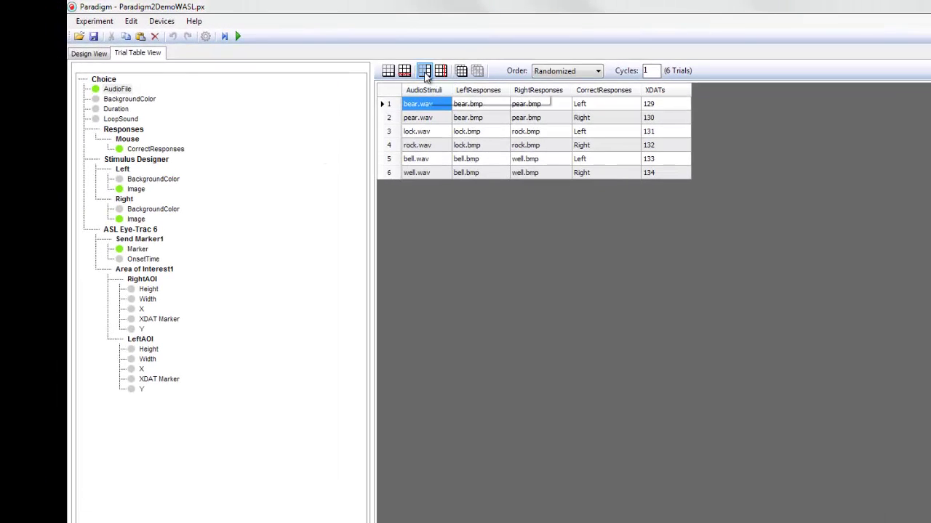
click(424, 70)
key(End)
double_click(606, 357)
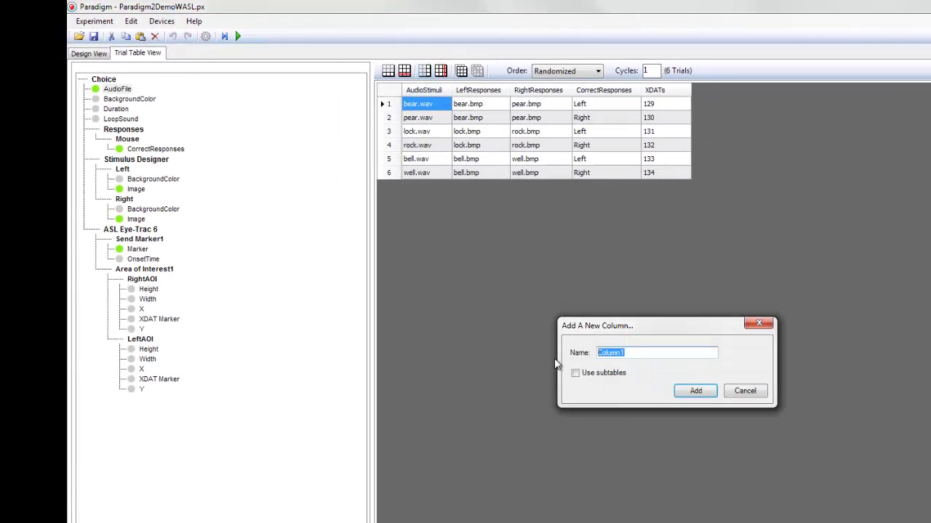
text(LeftAOI)
click(686, 390)
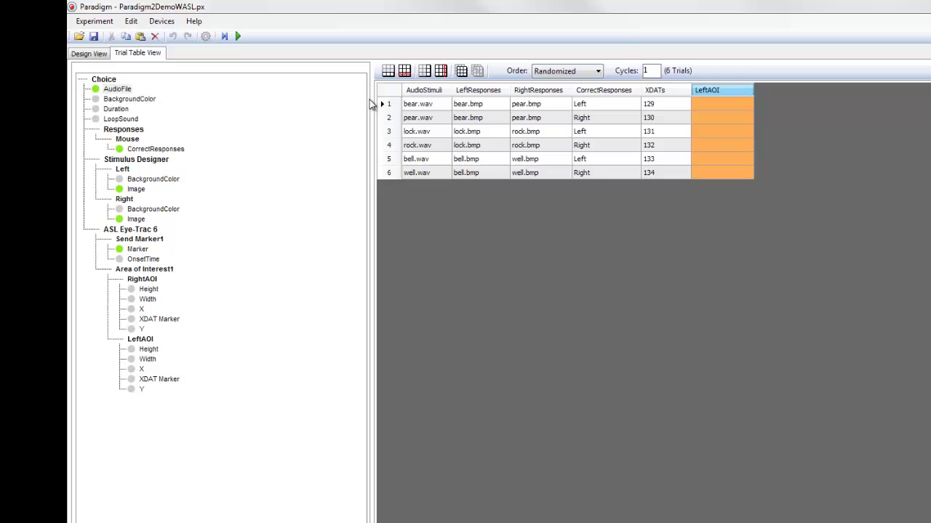
Step: Add another trial table column named RIghtAOI after the LeftAOI column
click(424, 71)
text(Right)
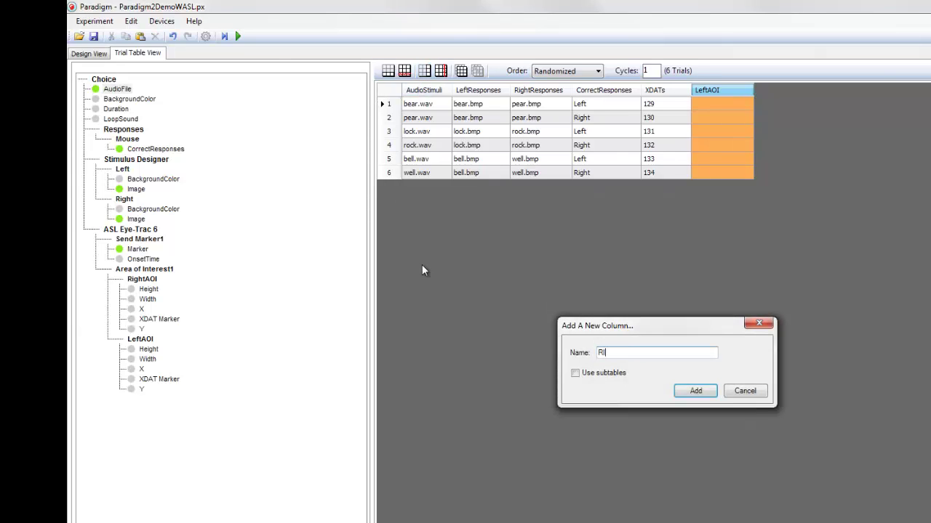
text(AOI)
click(683, 395)
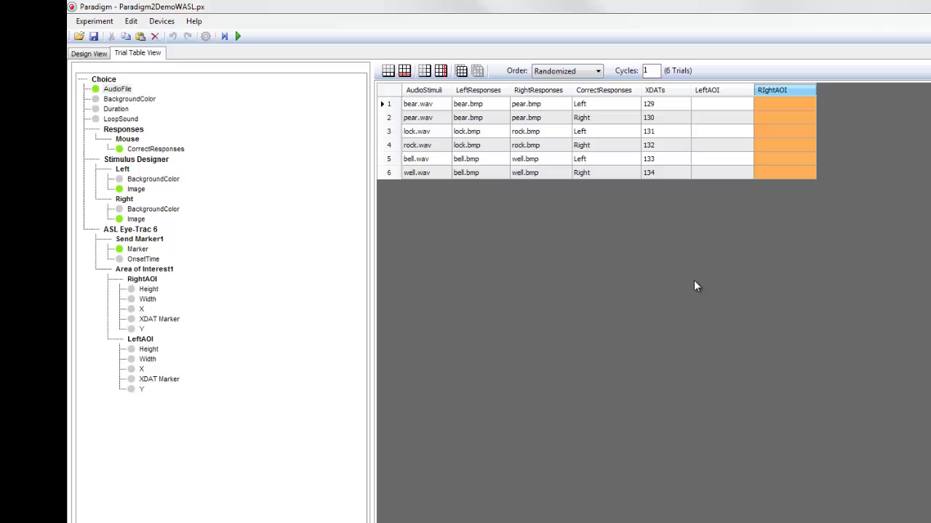
Step: Fill the LeftAOI column for trials 1 to 6 with the marker values 144, 145, 146, 147, 148 and 149
click(719, 103)
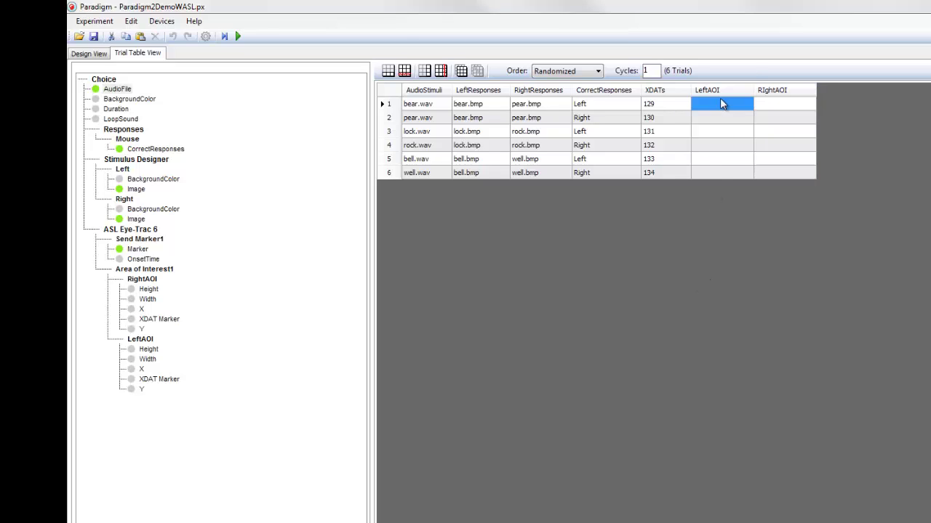
text(144)
click(718, 117)
text(145)
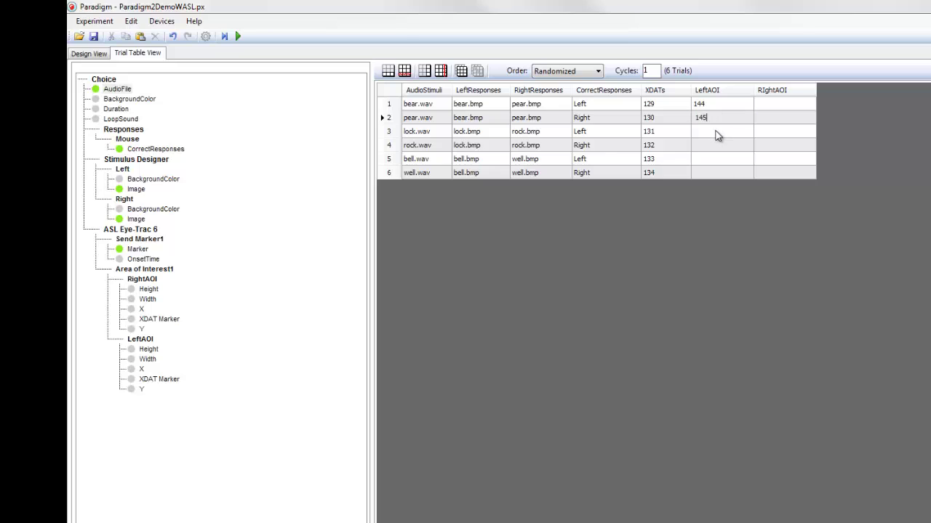
click(717, 131)
text(146)
click(716, 144)
text(147)
click(716, 159)
text(148)
click(716, 173)
text(149)
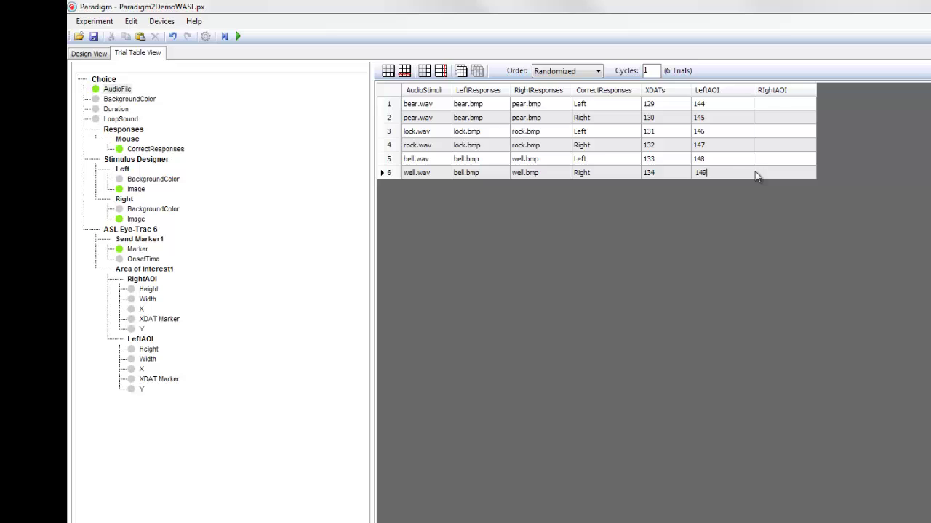
Step: Fill the RIghtAOI column for trials 1 to 6 with the marker values 154, 155, 156, 157, 158 and 159
click(785, 106)
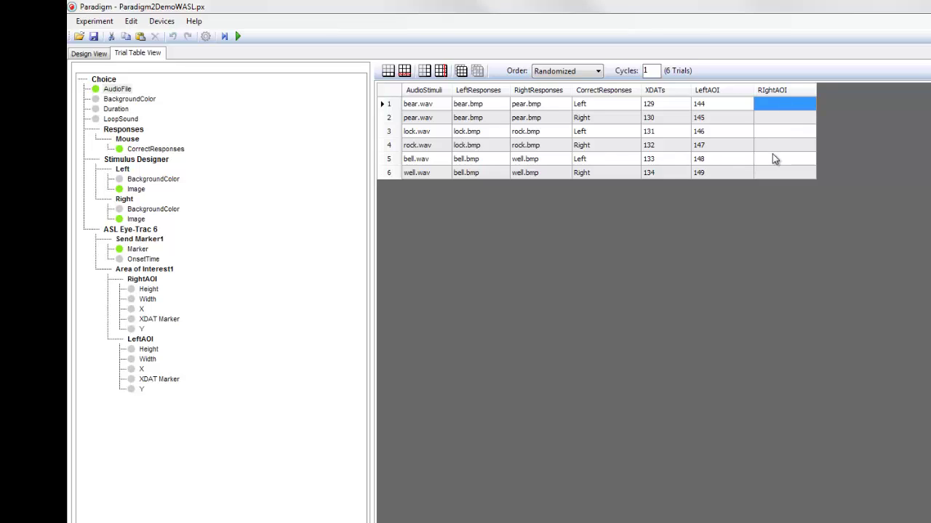
text(154)
click(774, 122)
text(155)
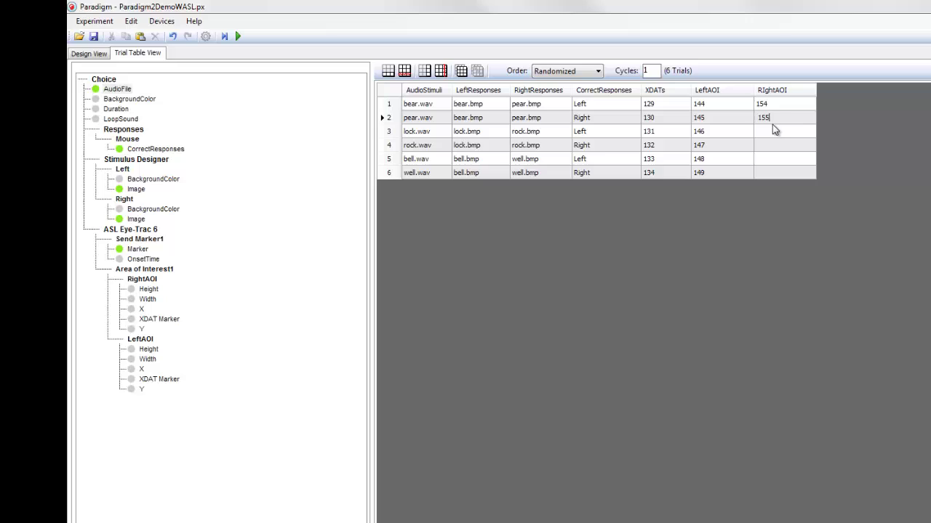
click(775, 131)
text(156)
click(774, 148)
text(157)
click(773, 161)
text(158)
click(778, 176)
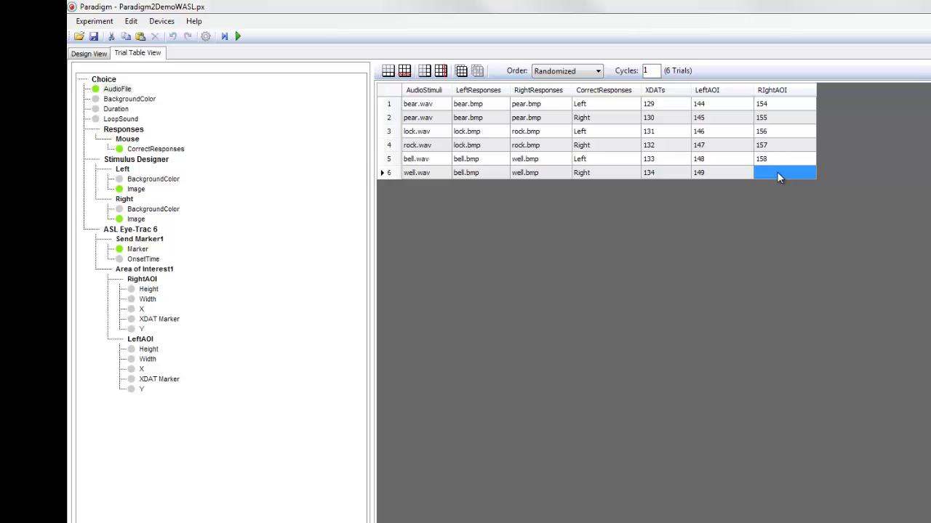
text(15)
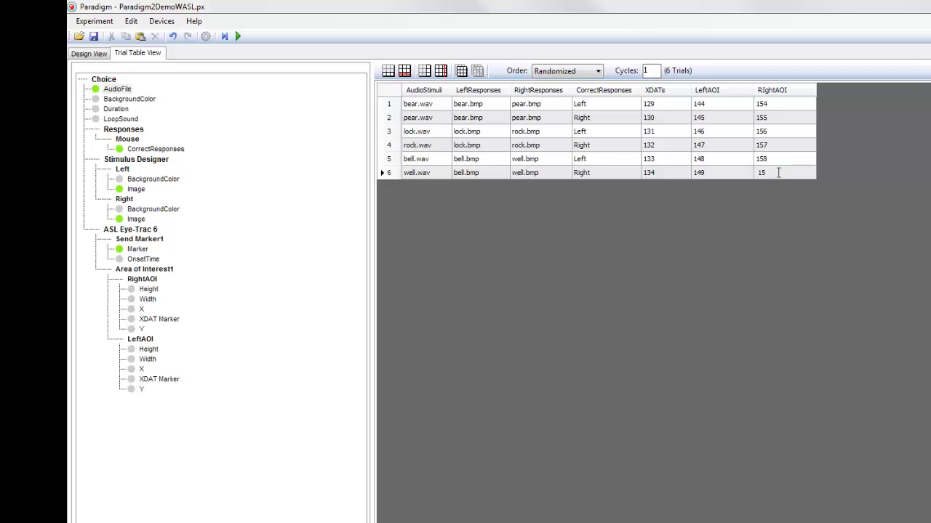
text(9)
Step: Connect the RightAOI area's XDAT Marker to the LeftAOI column and the LeftAOI area's XDAT Marker to the RIghtAOI column
drag(177, 319, 716, 170)
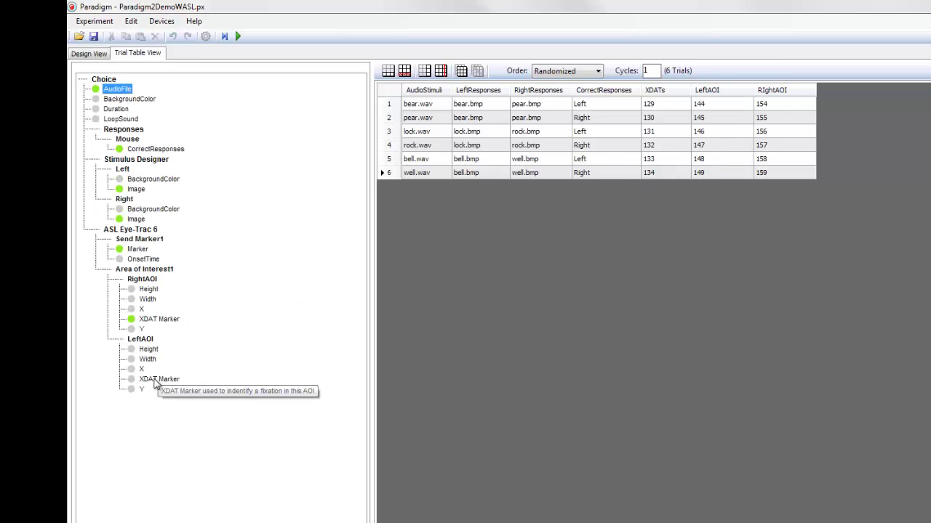
mouse_move(155, 386)
mouse_down()
mouse_move(536, 328)
mouse_move(764, 210)
mouse_move(790, 160)
mouse_up()
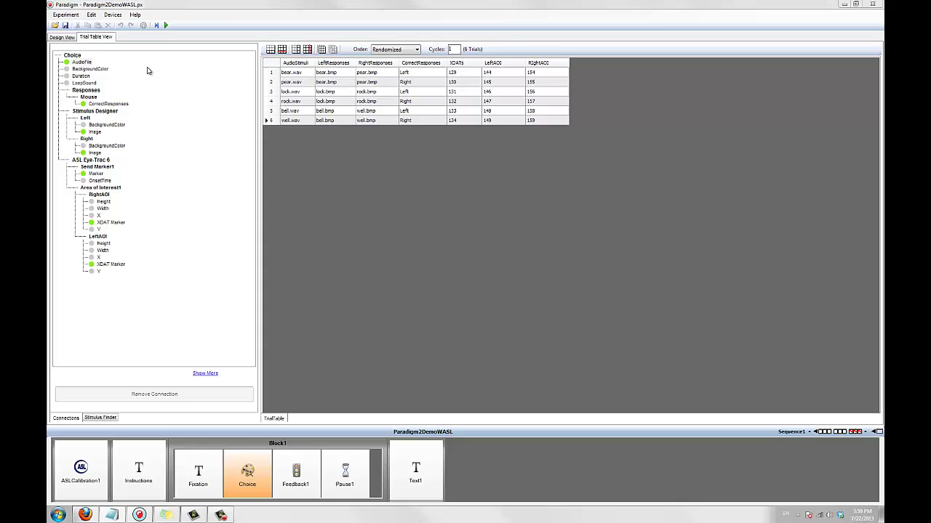
Step: Open the Paradigm Elements for ASL help documentation
click(136, 15)
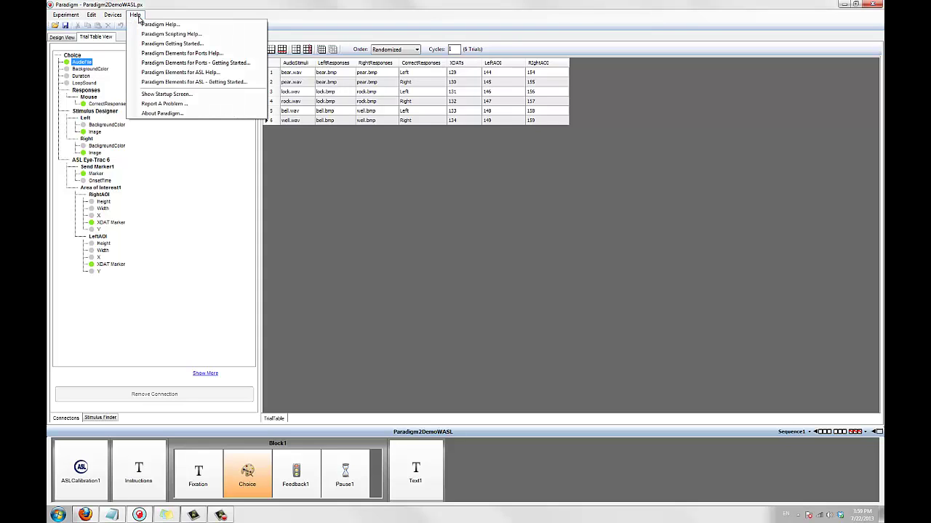
click(175, 74)
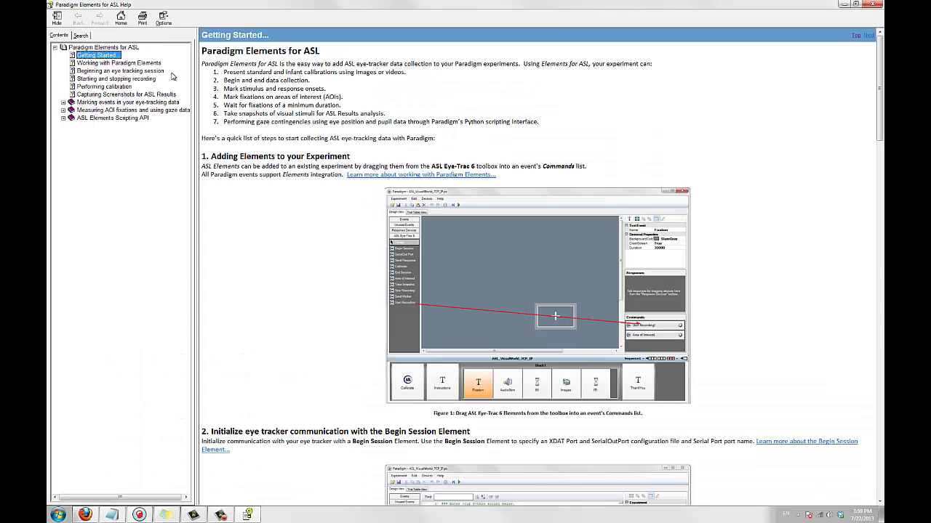